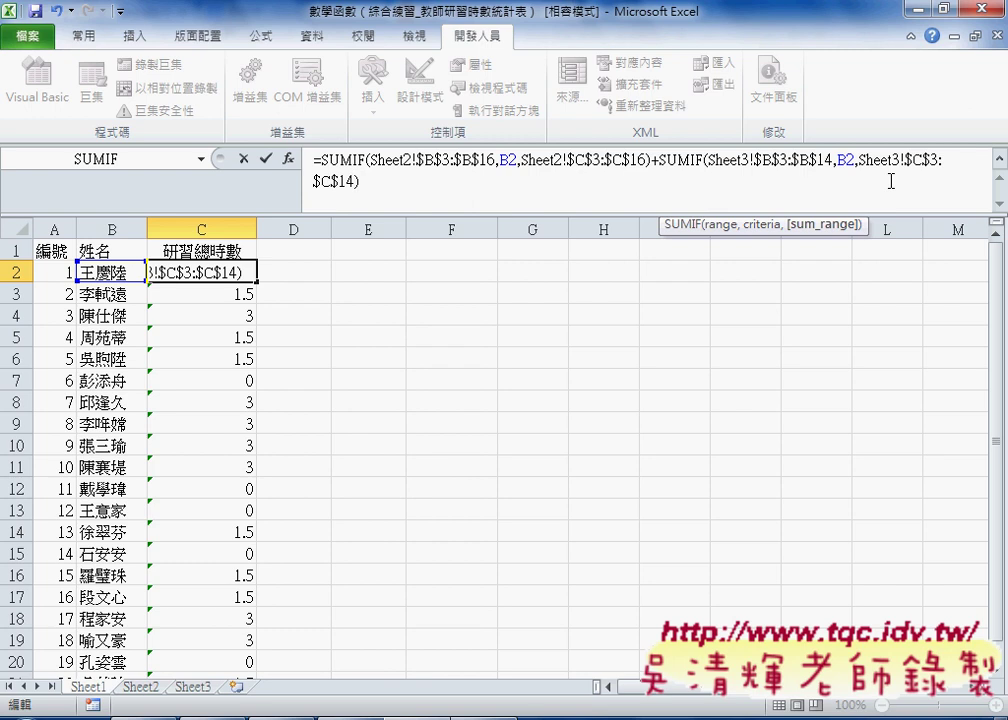
Step: Commit the total-hours SUMIF formula in C2 and fill it down to C21
click(265, 158)
drag(257, 281, 243, 640)
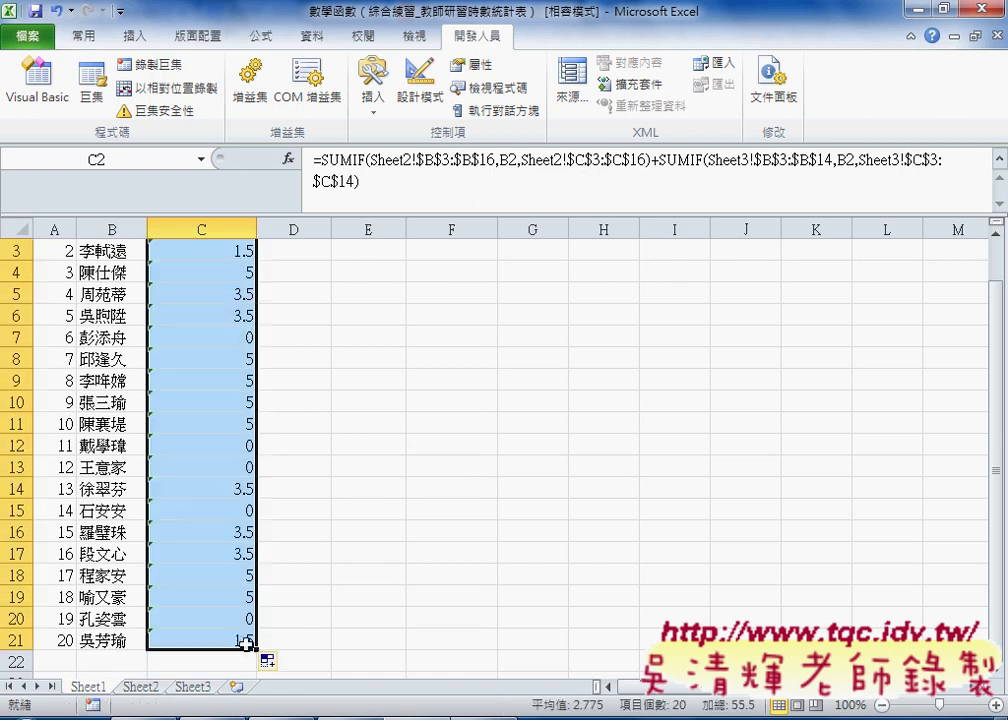
scroll(260, 550, up, 1)
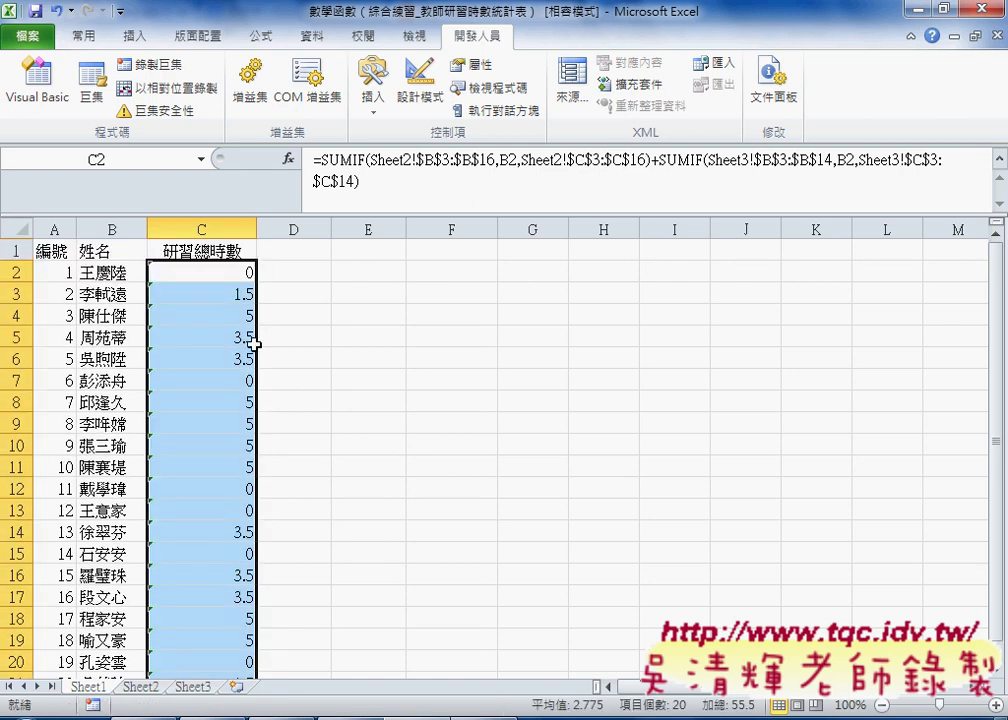
click(243, 294)
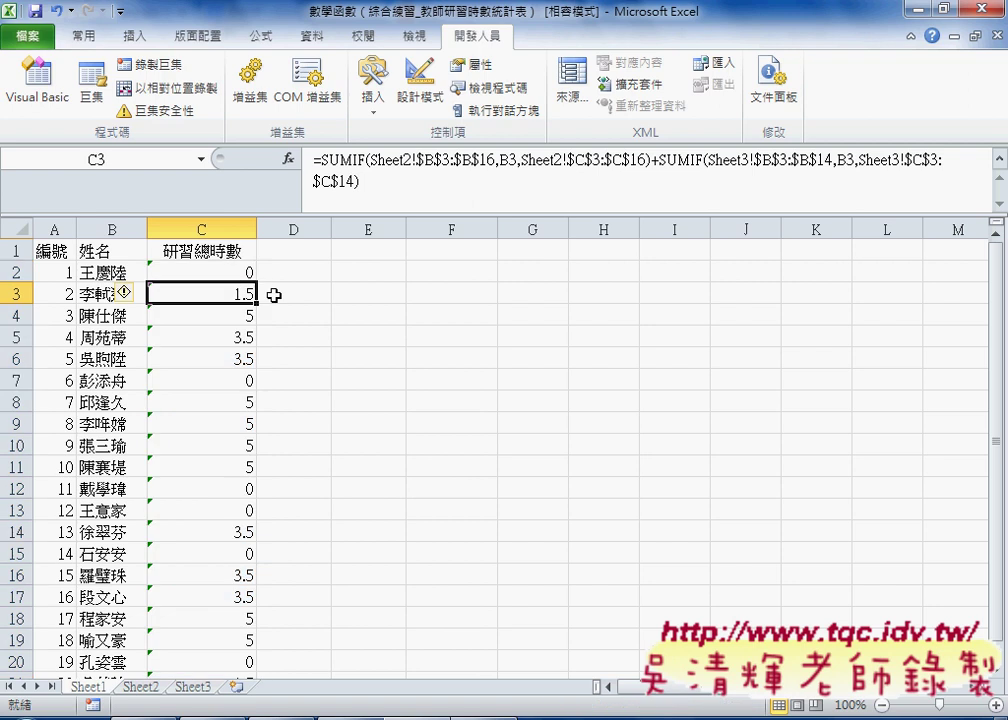
click(105, 315)
click(200, 316)
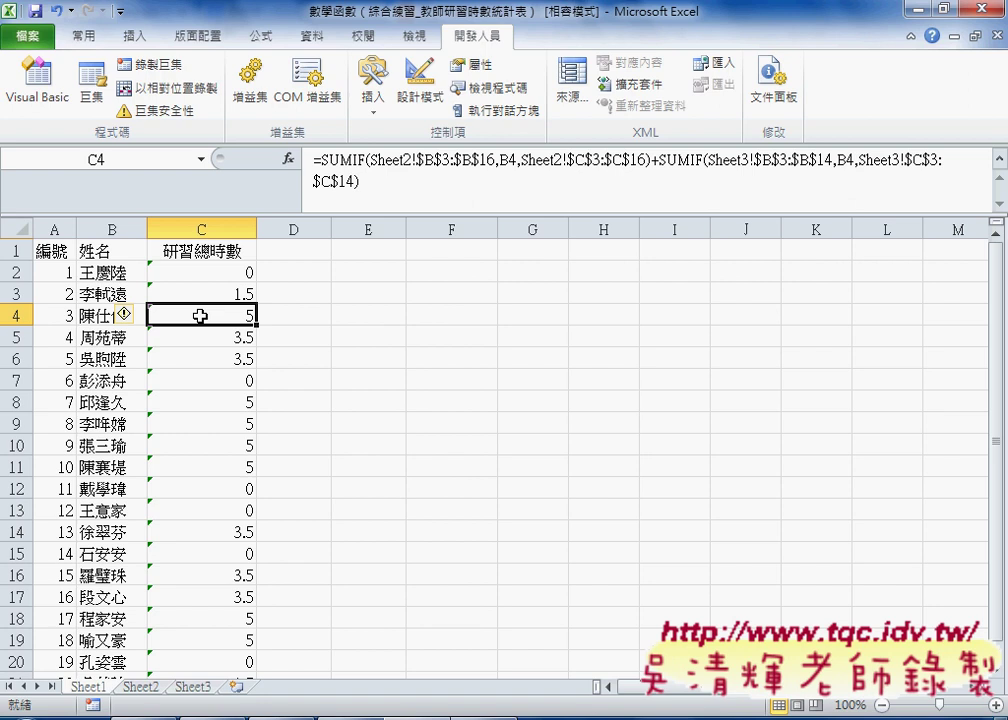
scroll(205, 317, down, 1)
click(106, 408)
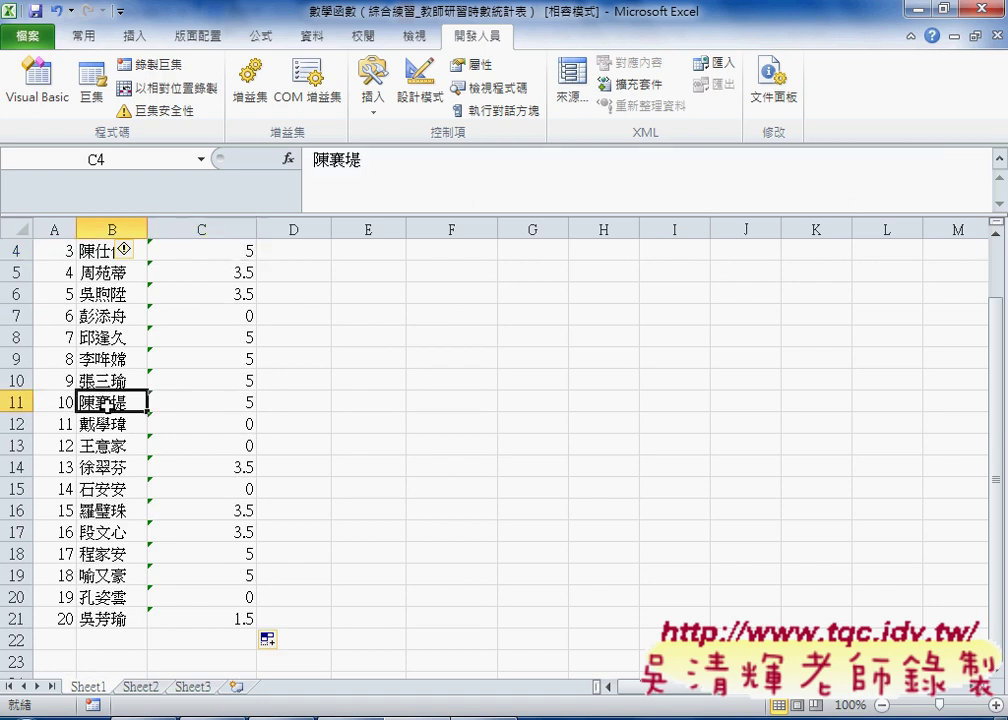
click(132, 424)
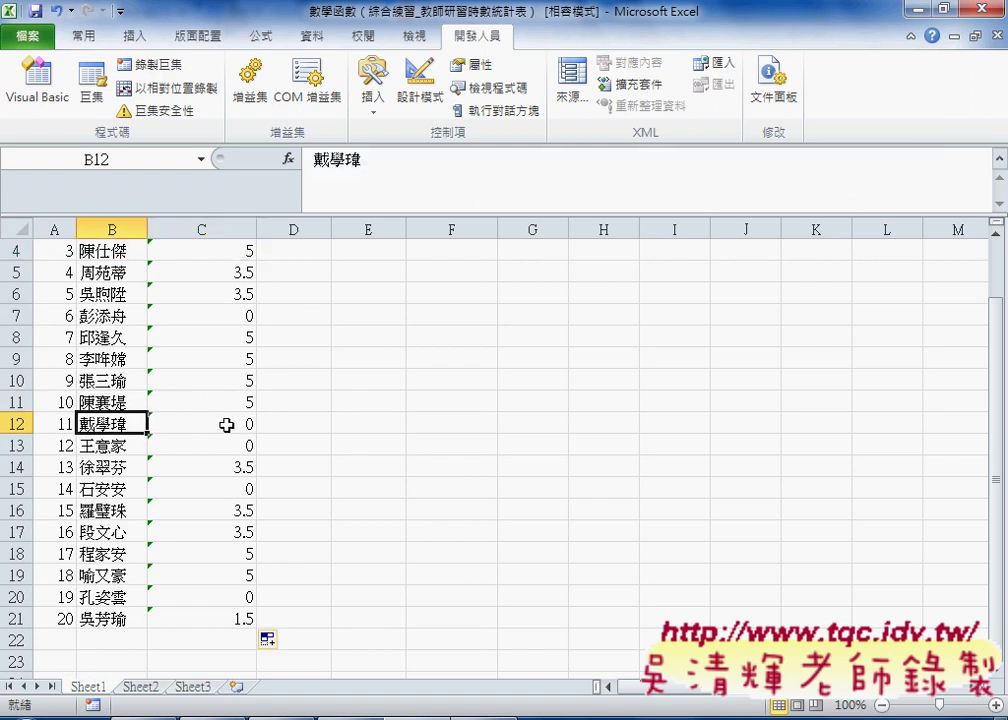
click(225, 428)
key(Down)
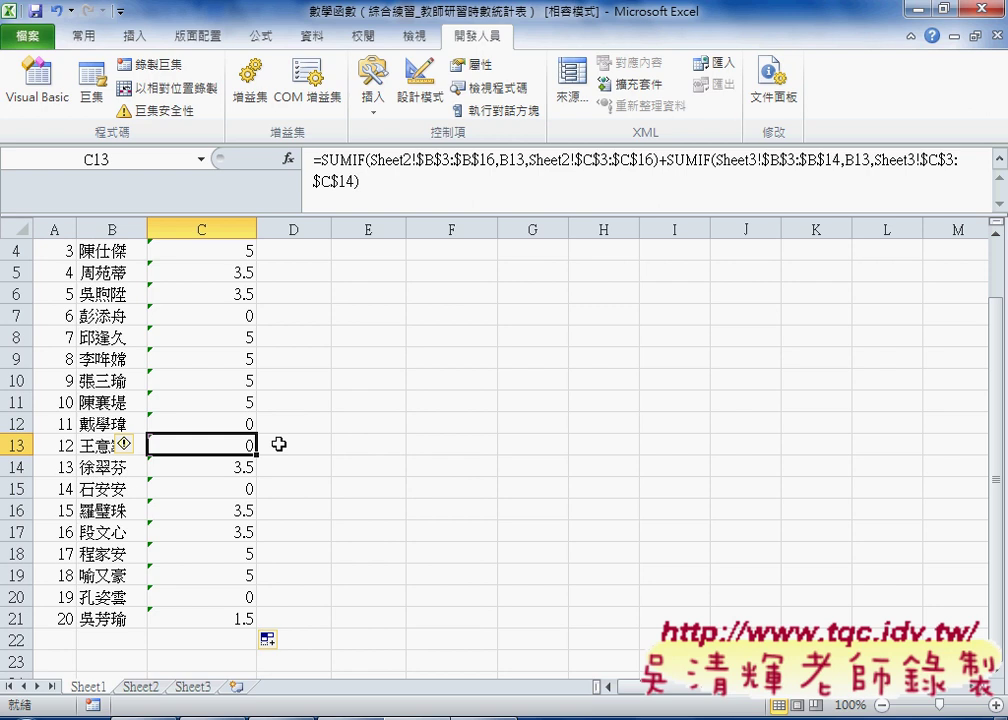
scroll(278, 444, up, 1)
click(212, 272)
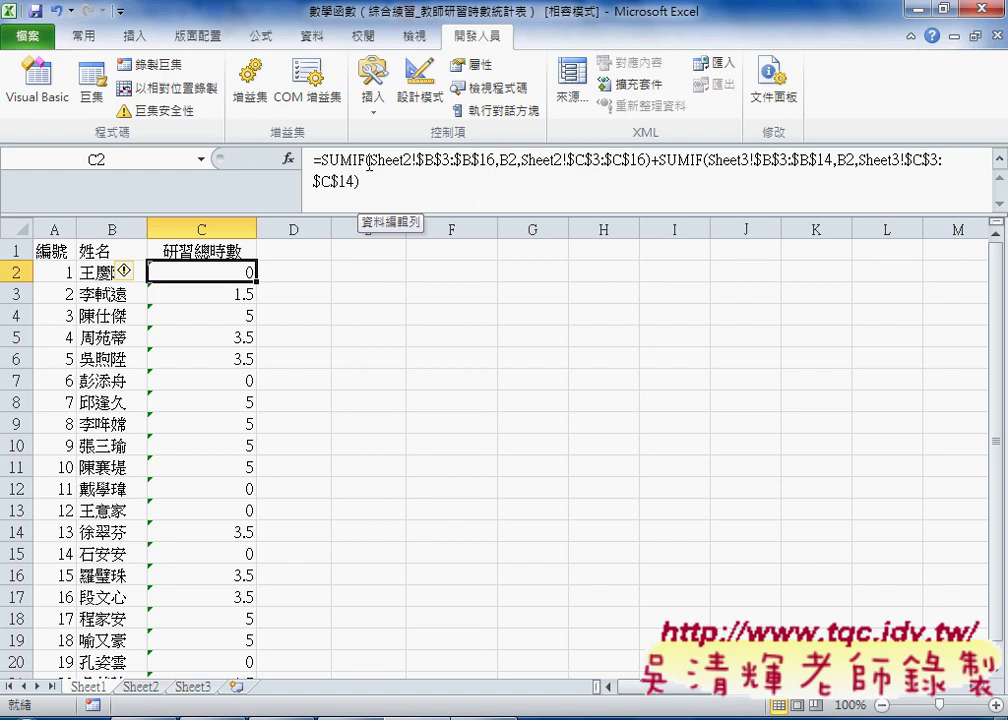
click(368, 163)
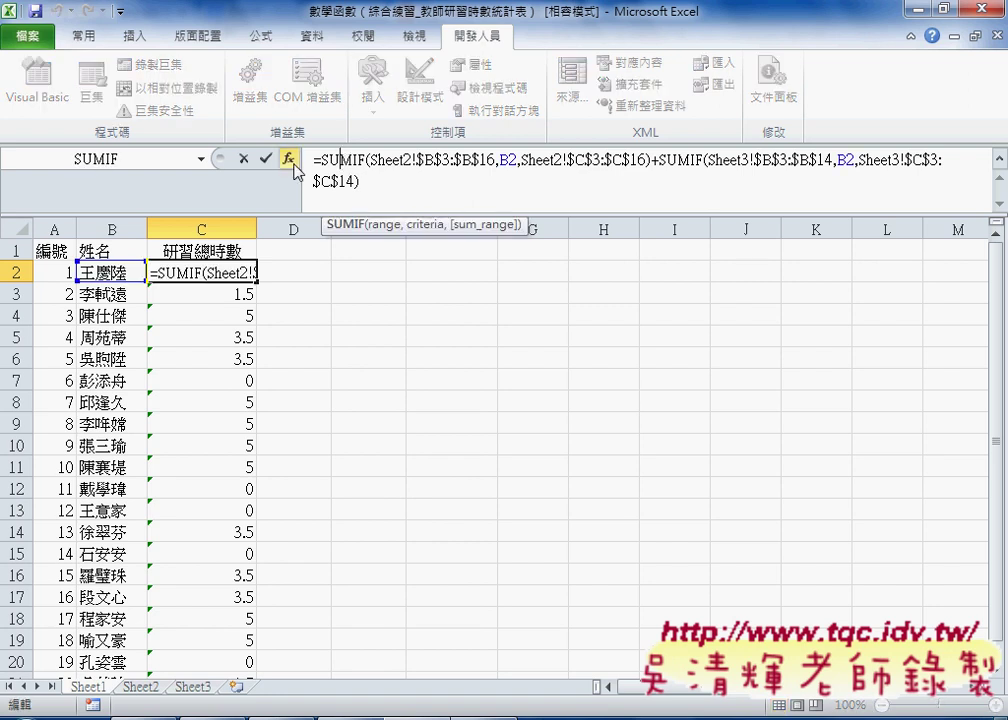
click(288, 158)
drag(630, 280, 521, 279)
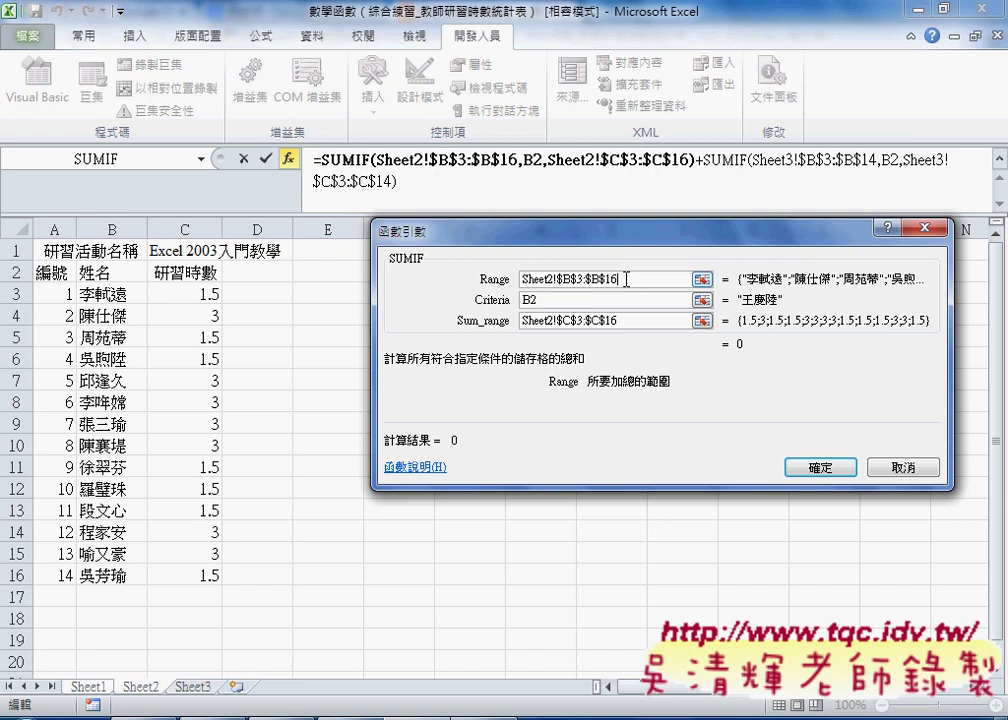
key(Tab)
key(Tab)
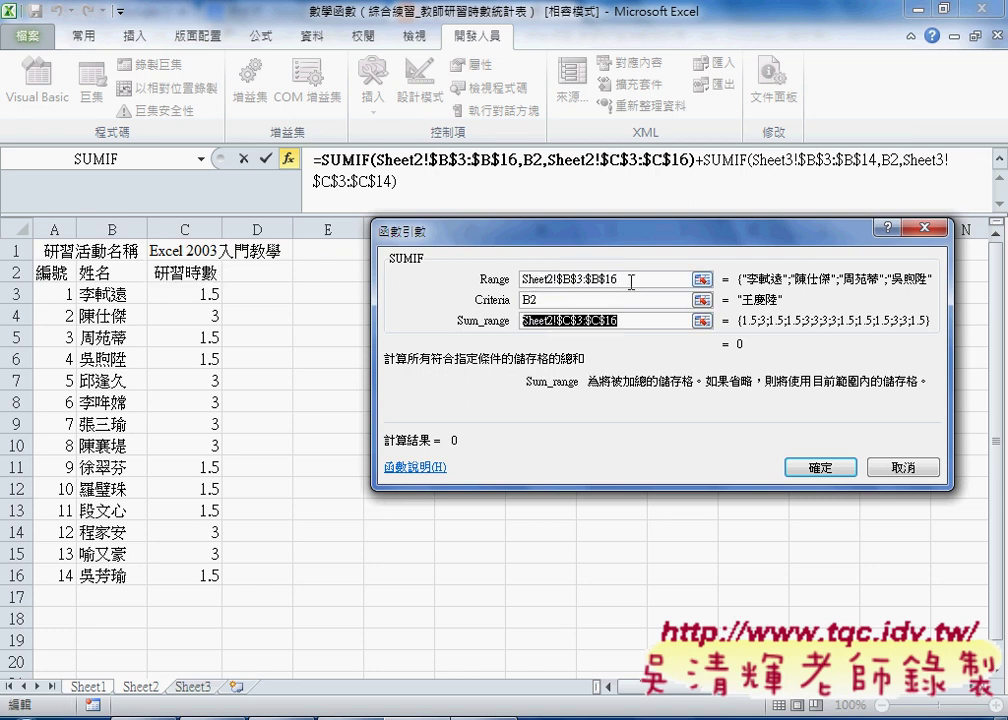
key(shift+Tab)
key(shift+Tab)
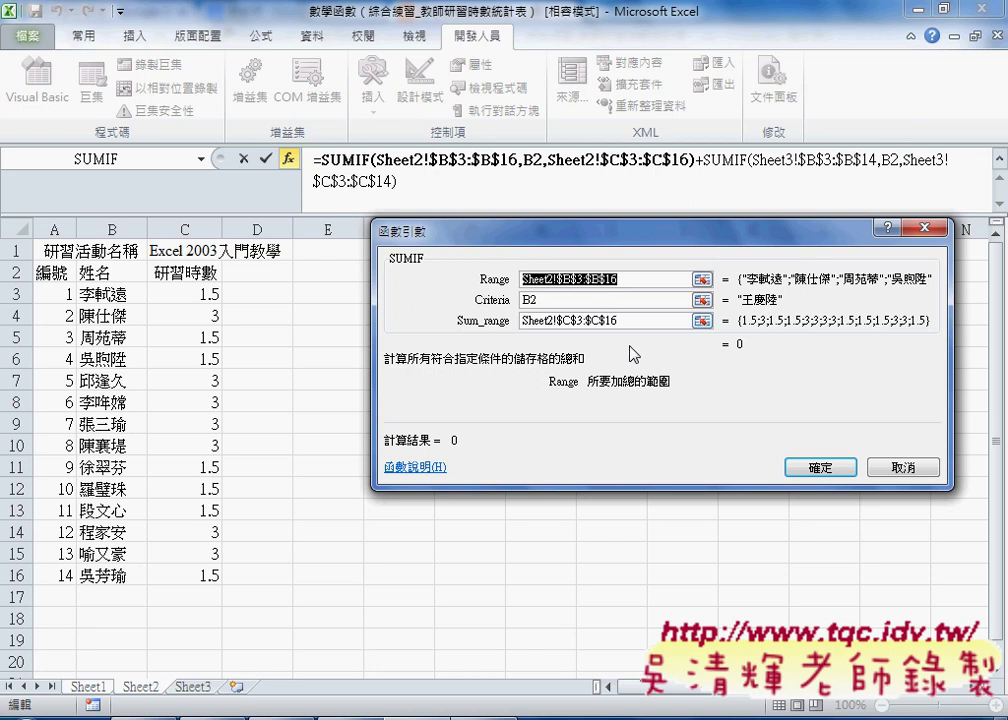
click(900, 467)
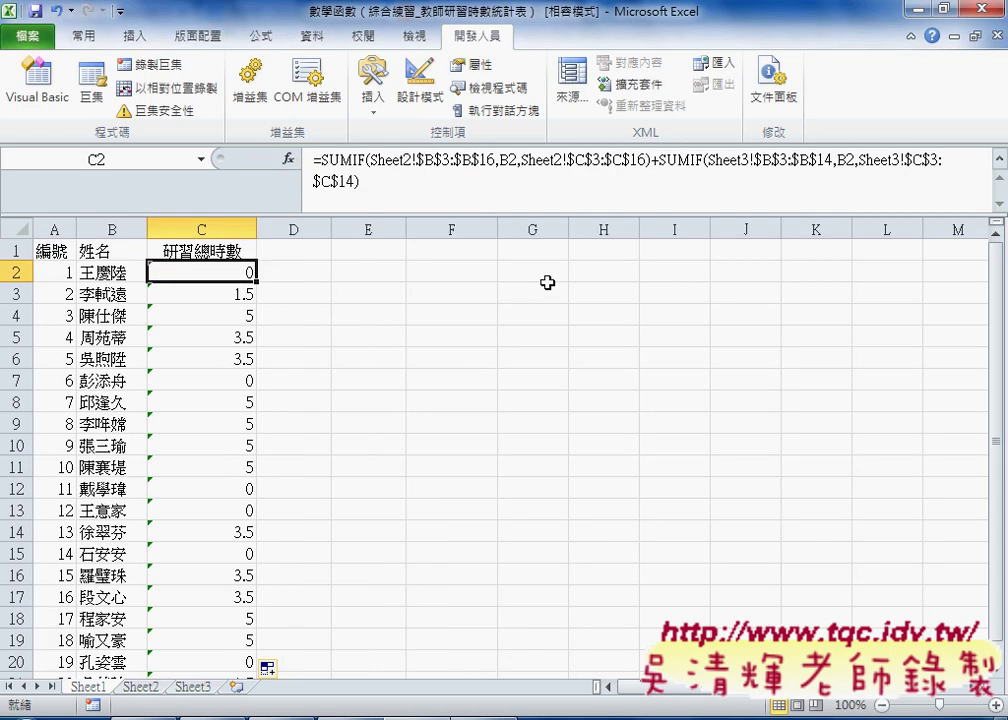
Step: Delete the total-hours formula from Sheet1 cell C2, leaving the cell empty
click(394, 190)
drag(394, 190, 300, 158)
key(Delete)
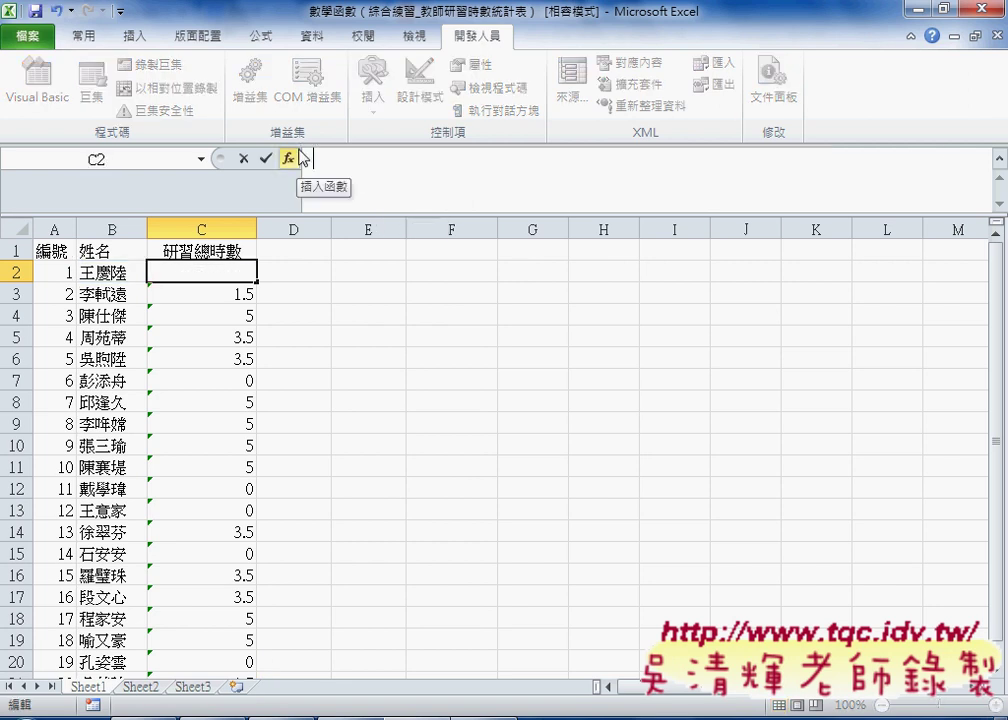
click(265, 163)
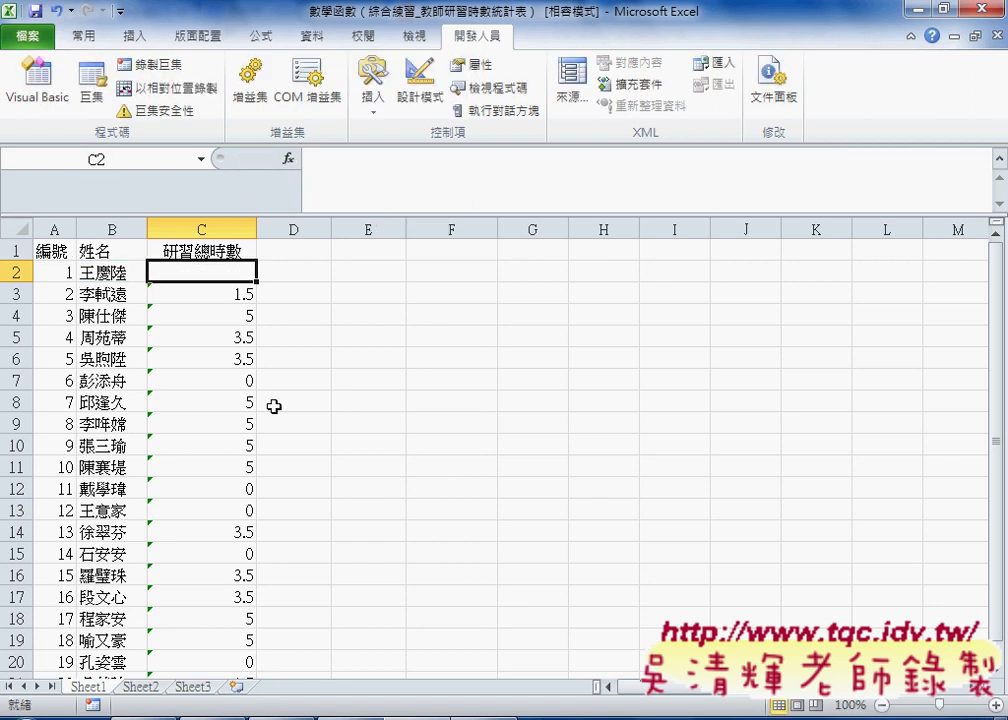
Step: Show Sheet2 and select its name and hours table B2:C16
click(148, 688)
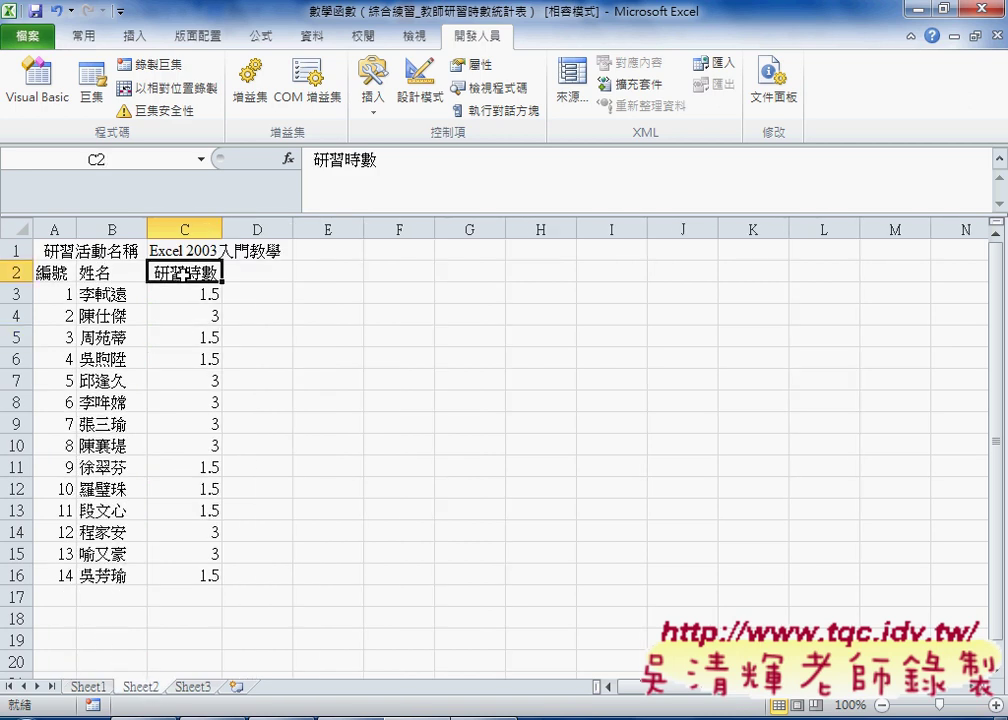
drag(182, 274, 190, 510)
click(105, 273)
drag(105, 273, 185, 577)
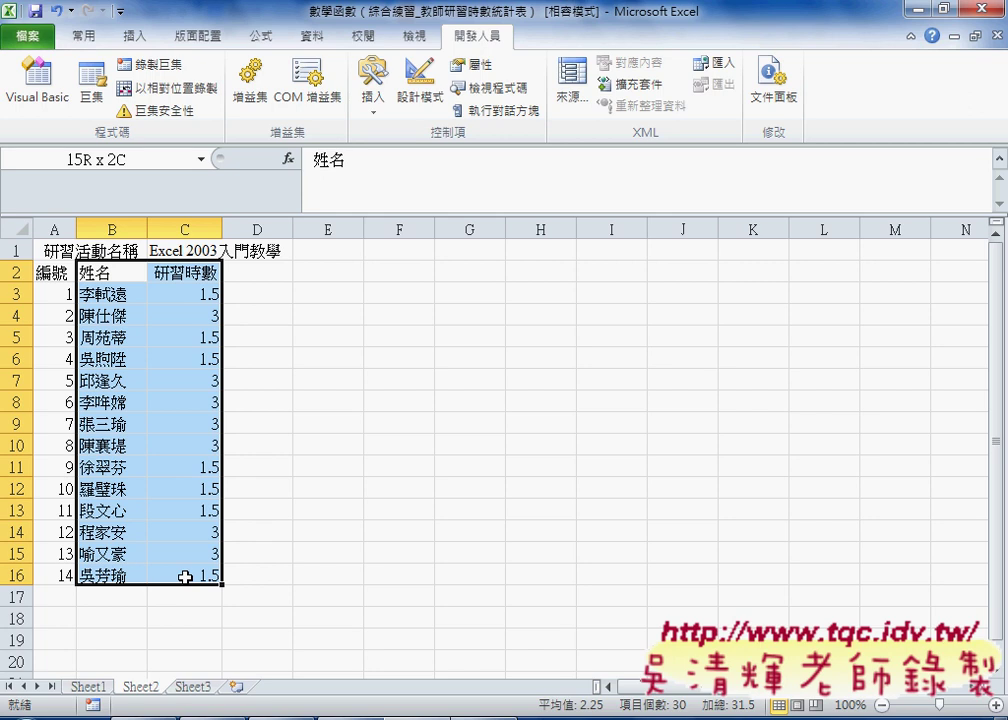
click(95, 273)
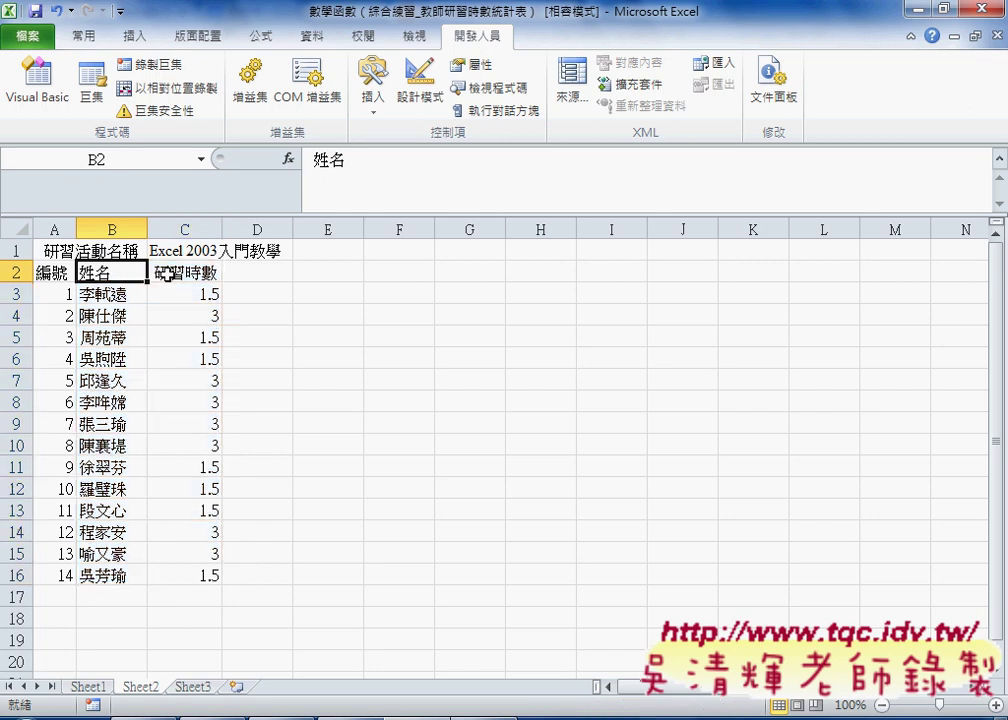
Step: Select Sheet2's B2:C16 and create names from the top-row headers only, not the left column
click(166, 274)
drag(105, 273, 185, 570)
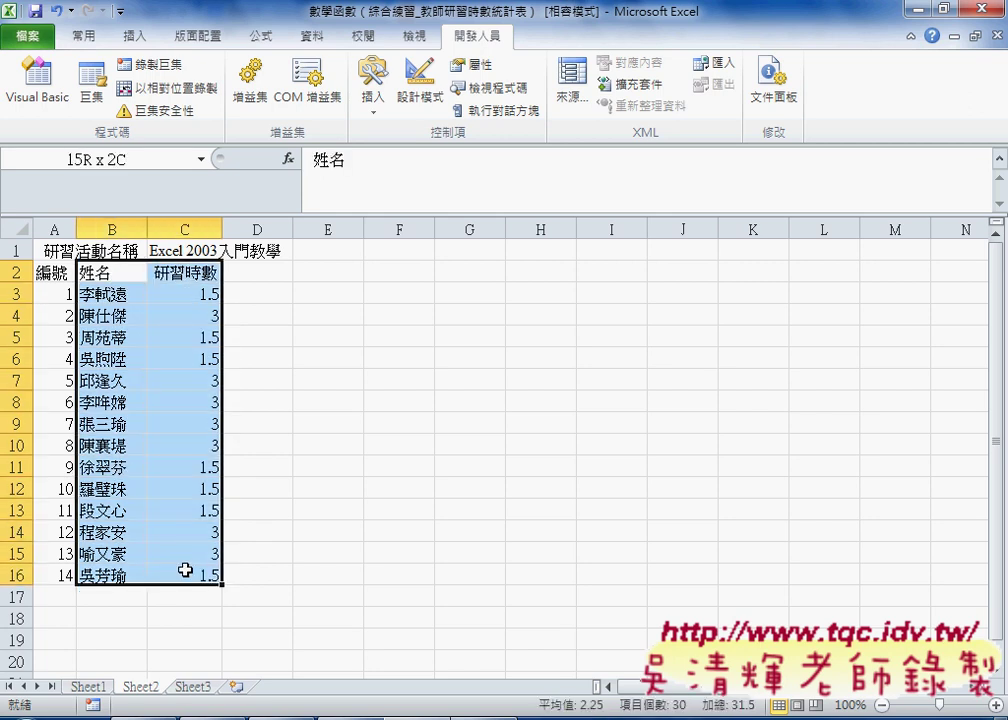
click(262, 35)
click(546, 112)
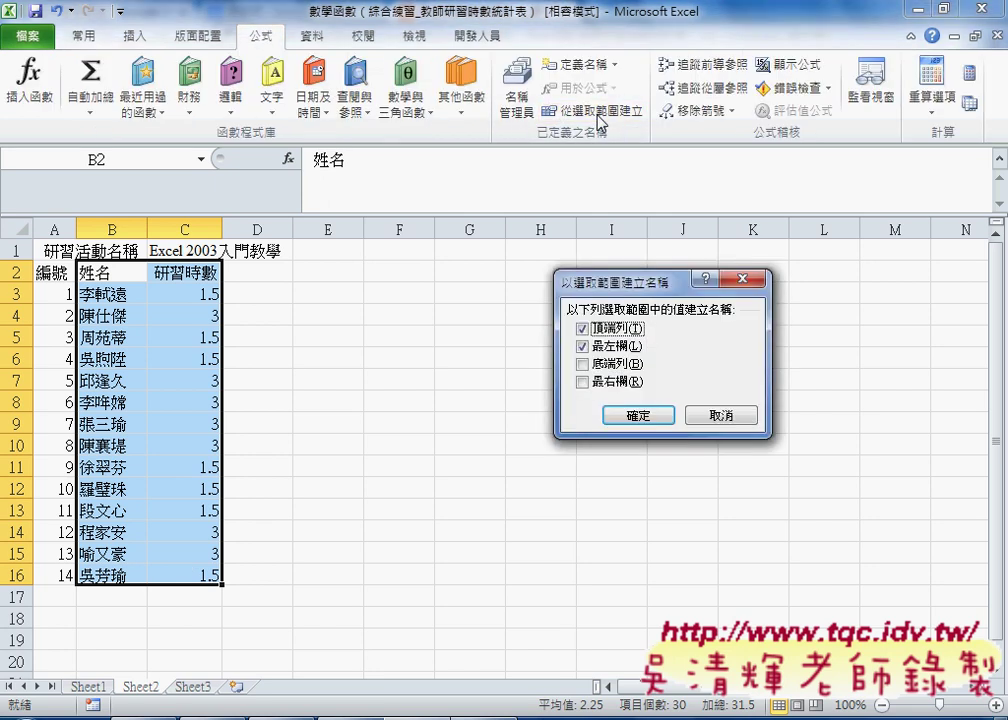
click(582, 346)
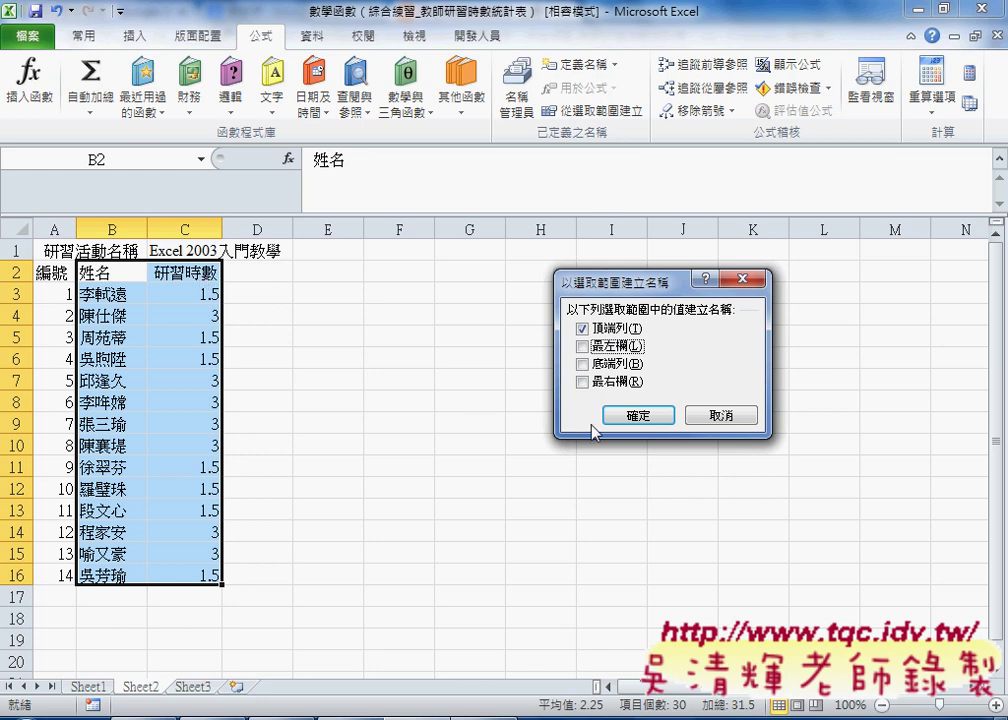
click(643, 416)
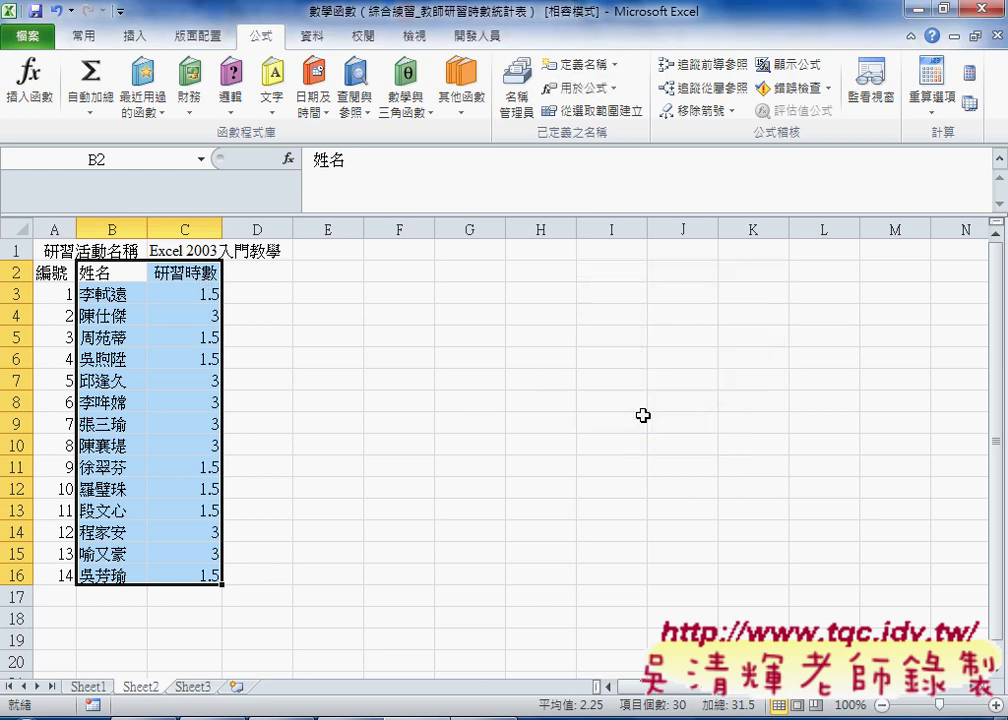
click(197, 690)
Step: Select Sheet3's B2:C14 and dismiss Create from Selection without creating names
drag(100, 272, 189, 529)
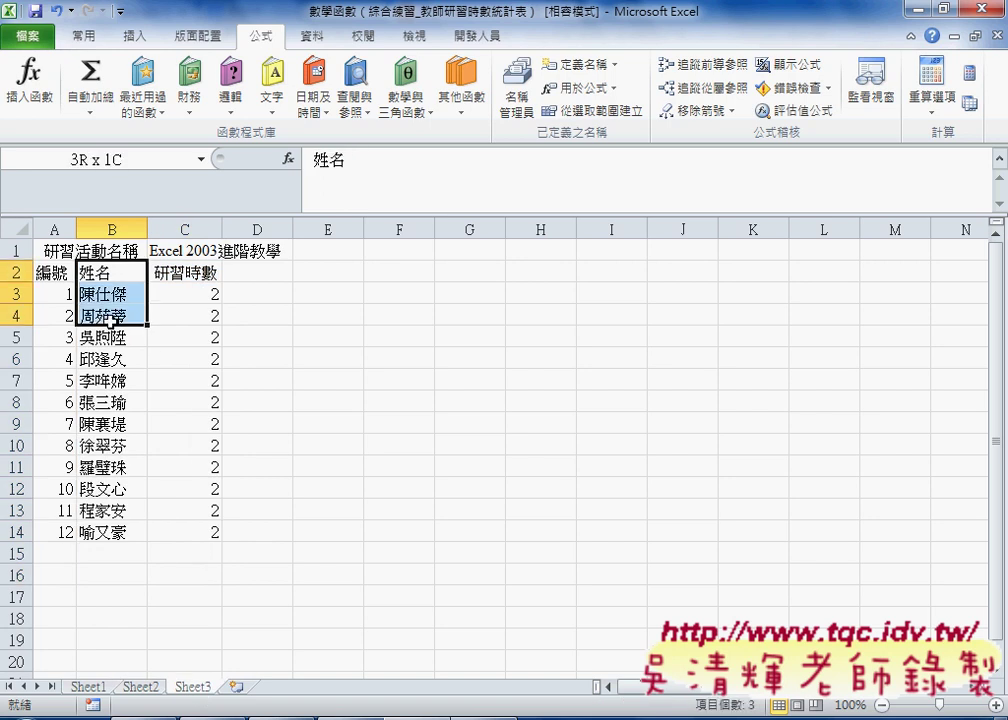
click(575, 111)
click(612, 346)
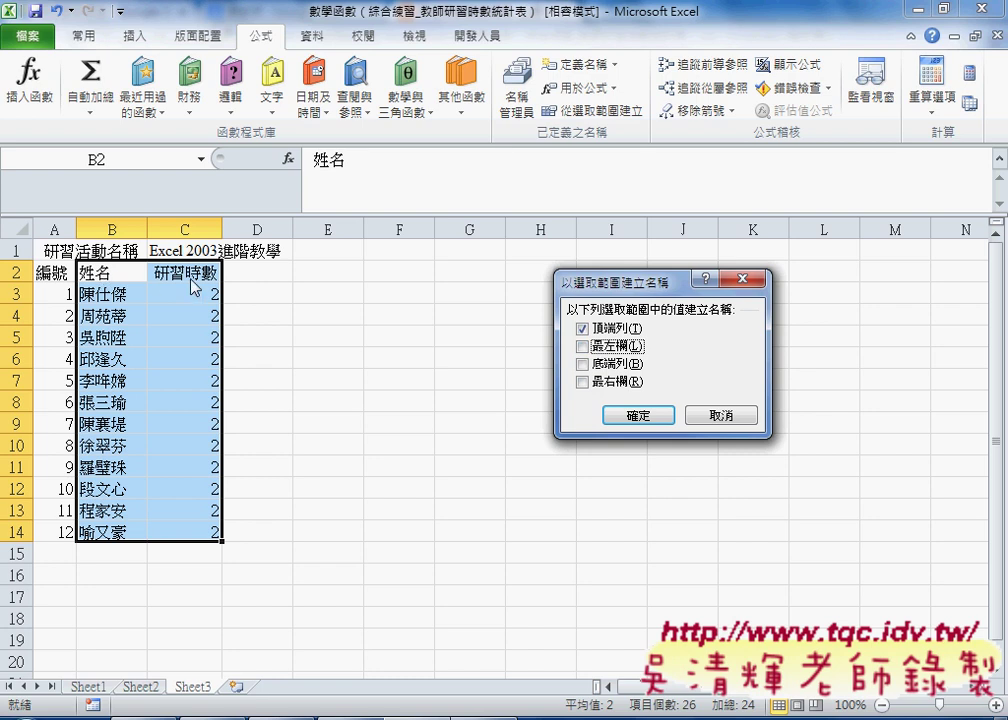
key(Return)
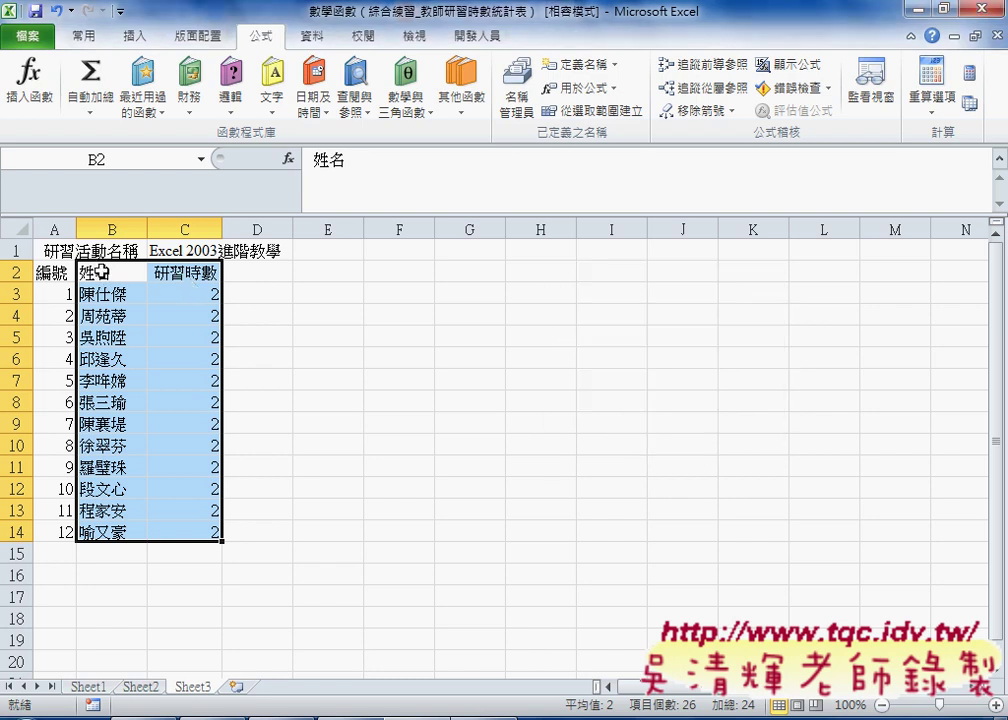
Step: Rename Sheet3's headers to 姓名2 and 研習時數2, then reselect B2:C14
double_click(112, 273)
text(2)
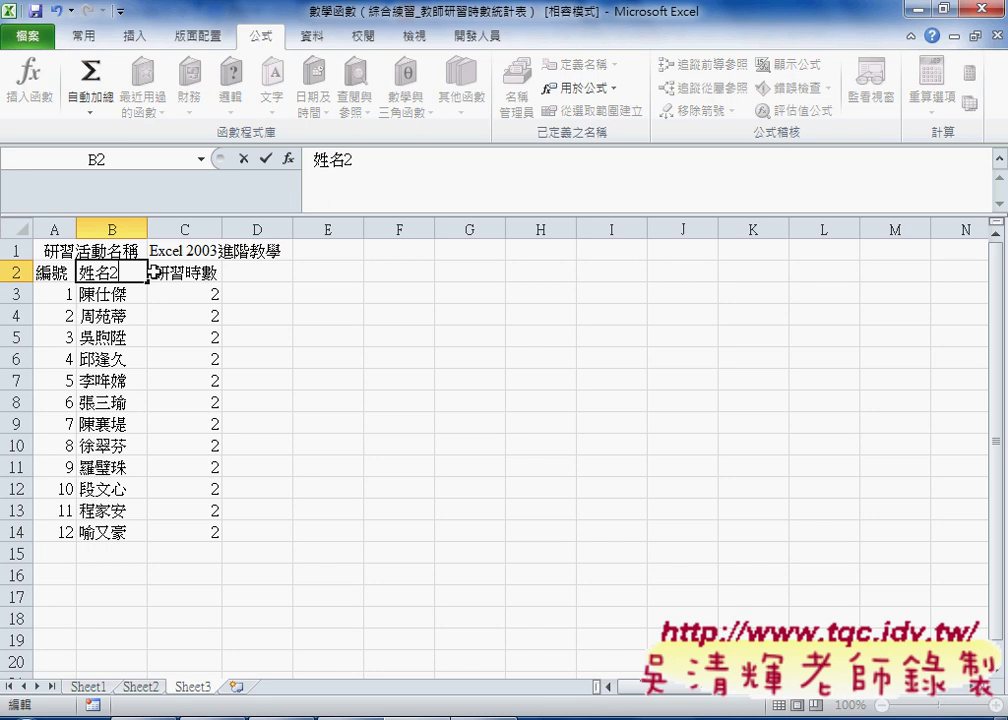
double_click(160, 272)
text(2)
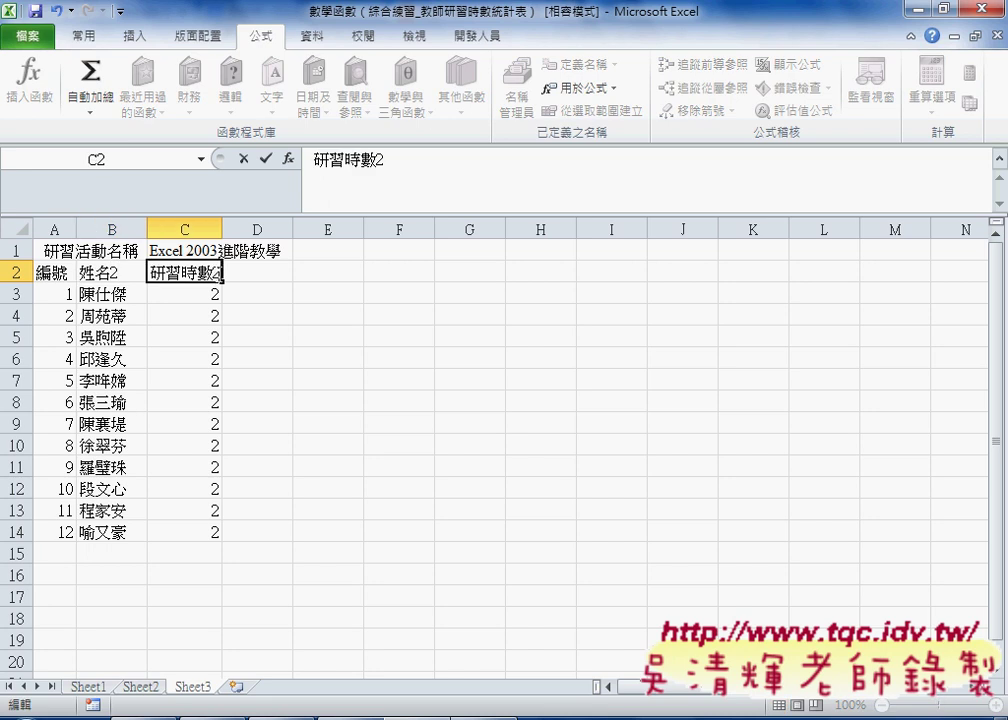
click(282, 338)
drag(112, 272, 186, 529)
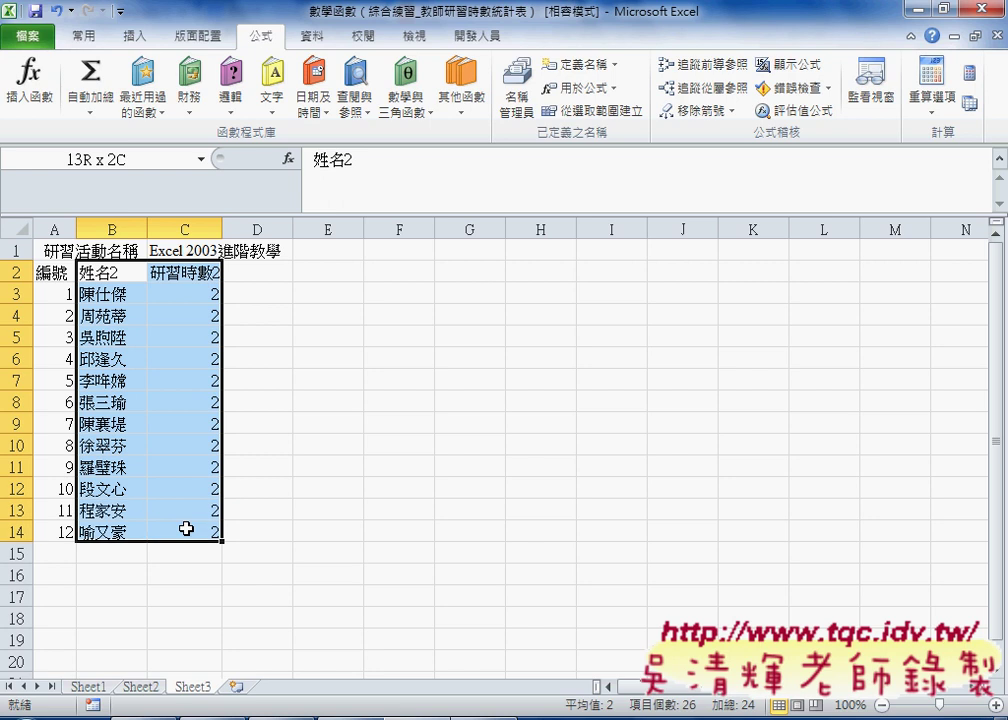
Step: Create names 姓名2 and 研習時數2 from Sheet3's top row and verify them in Name Manager
click(600, 110)
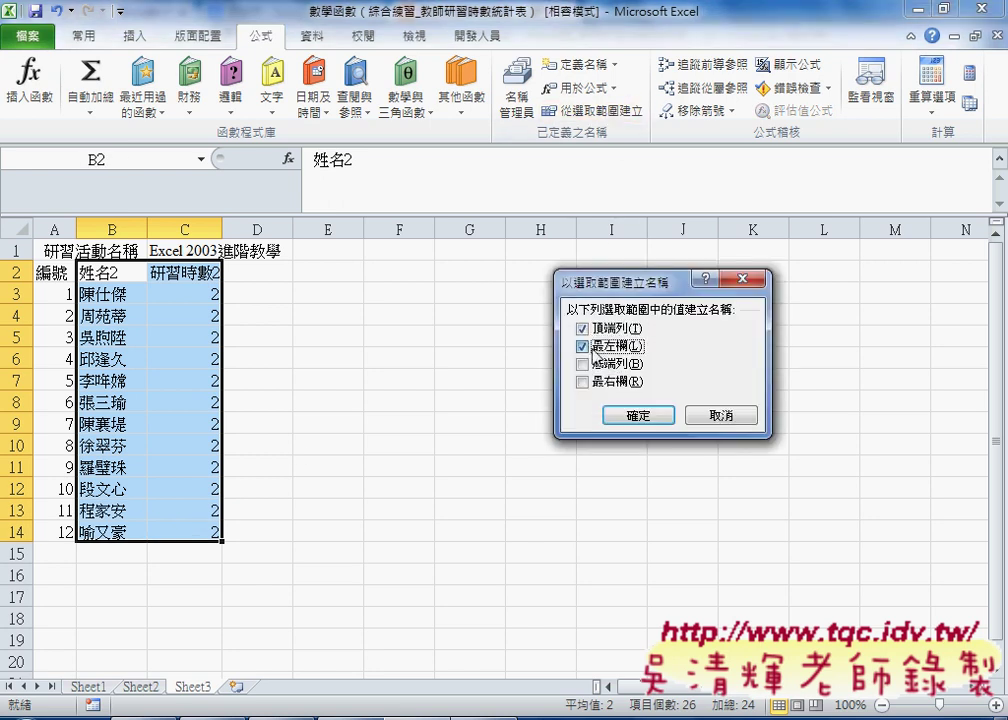
click(593, 349)
click(644, 414)
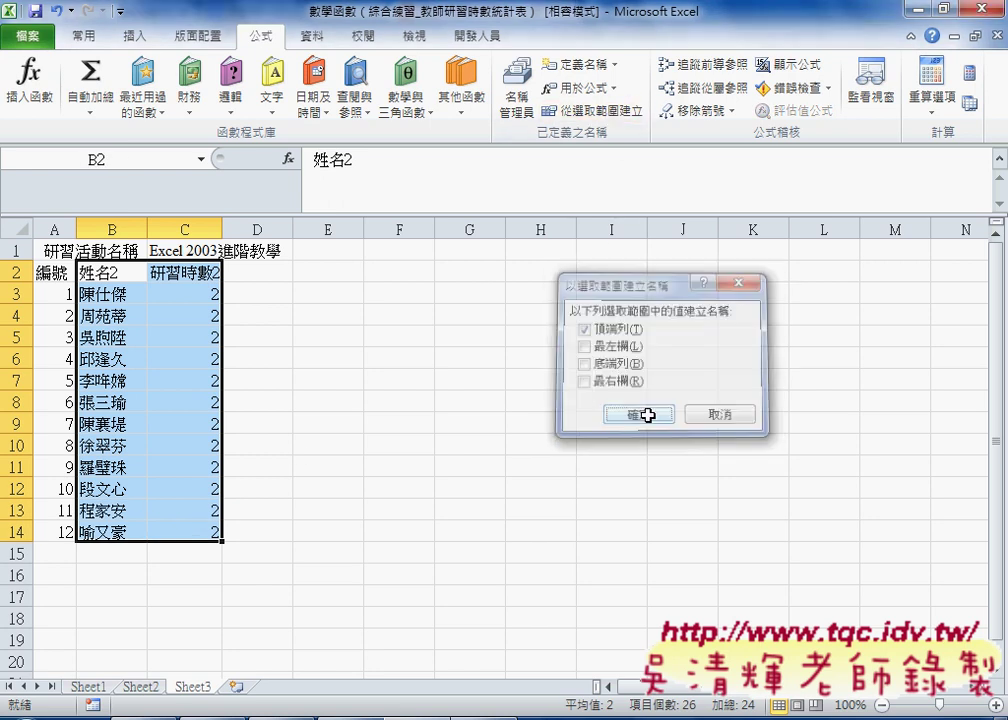
click(522, 100)
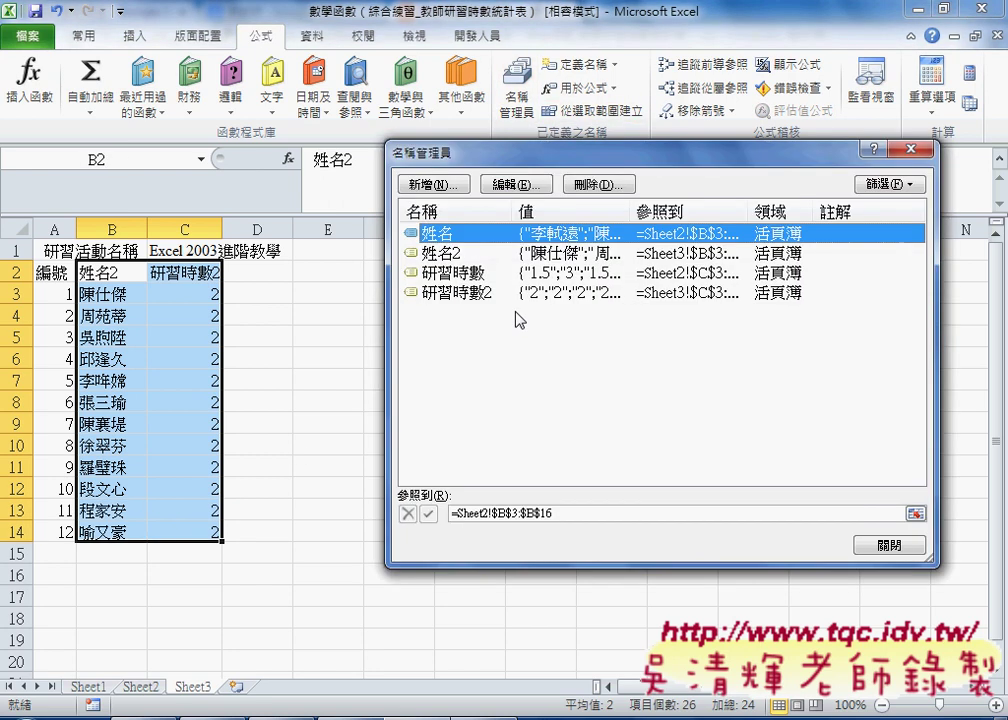
click(450, 253)
click(452, 273)
click(456, 293)
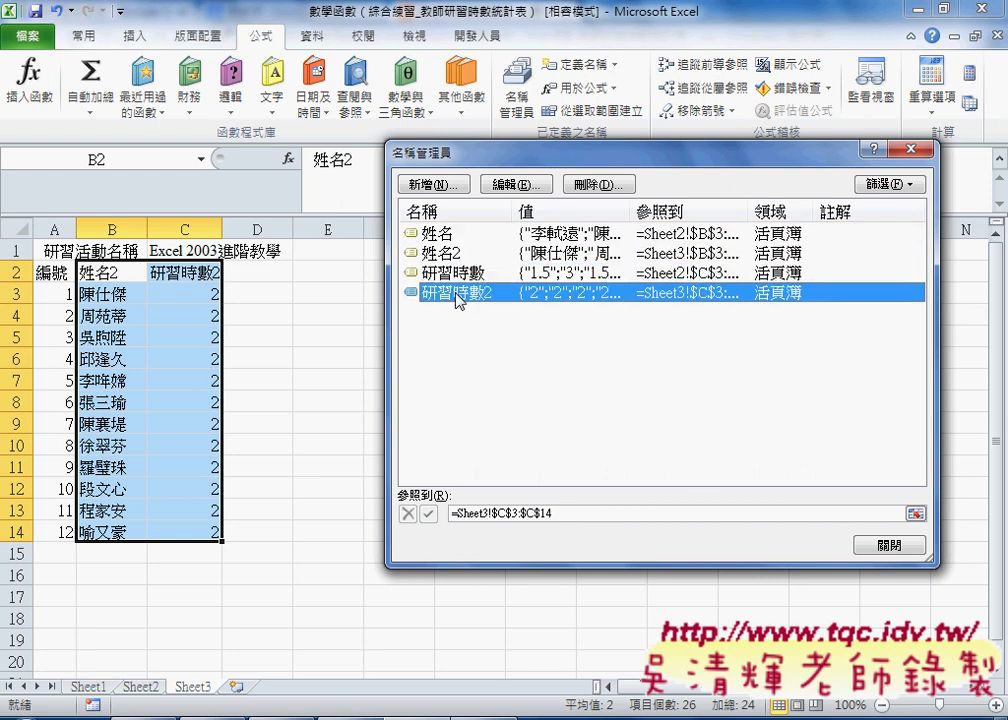
click(889, 546)
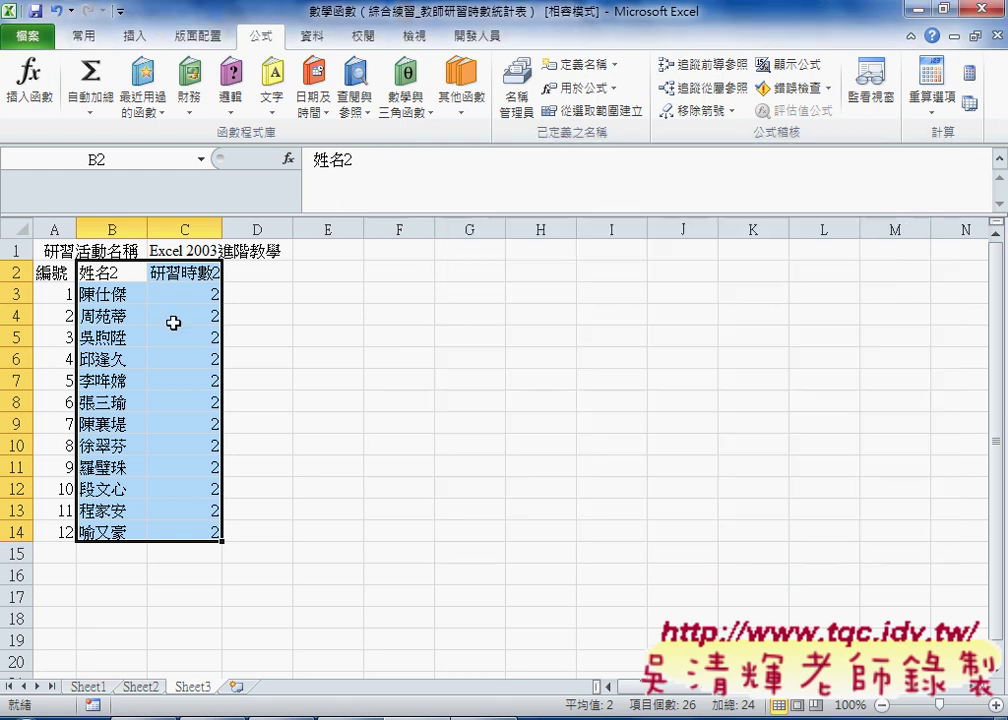
Step: Restore Sheet3's headers to 姓名 and 研習時數, then return to Sheet1
click(115, 272)
double_click(115, 272)
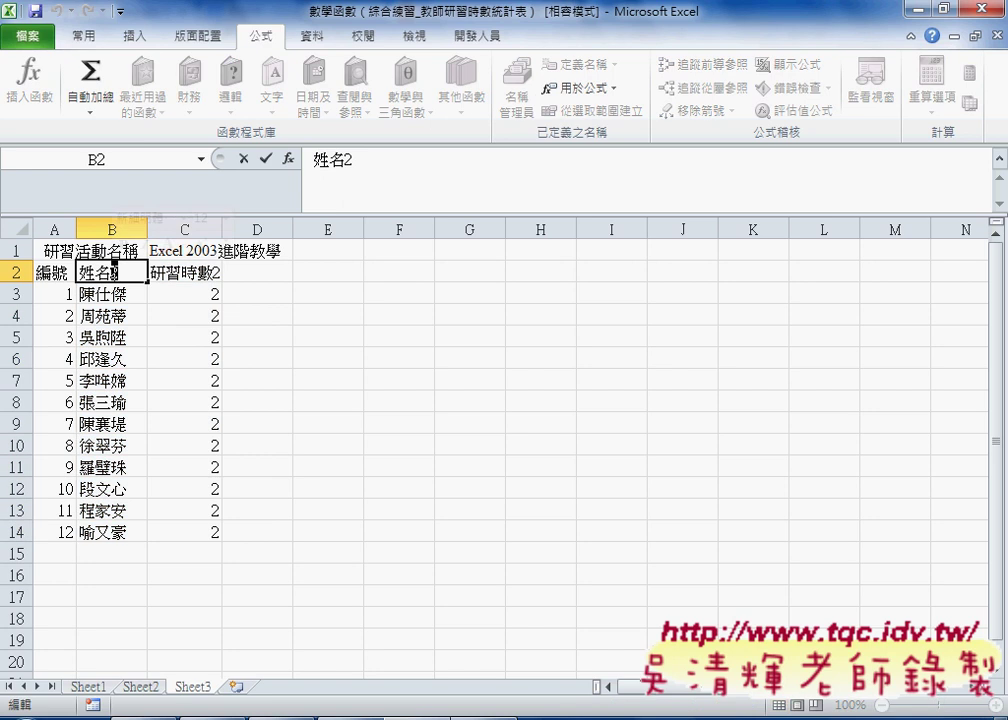
key(BackSpace)
double_click(225, 272)
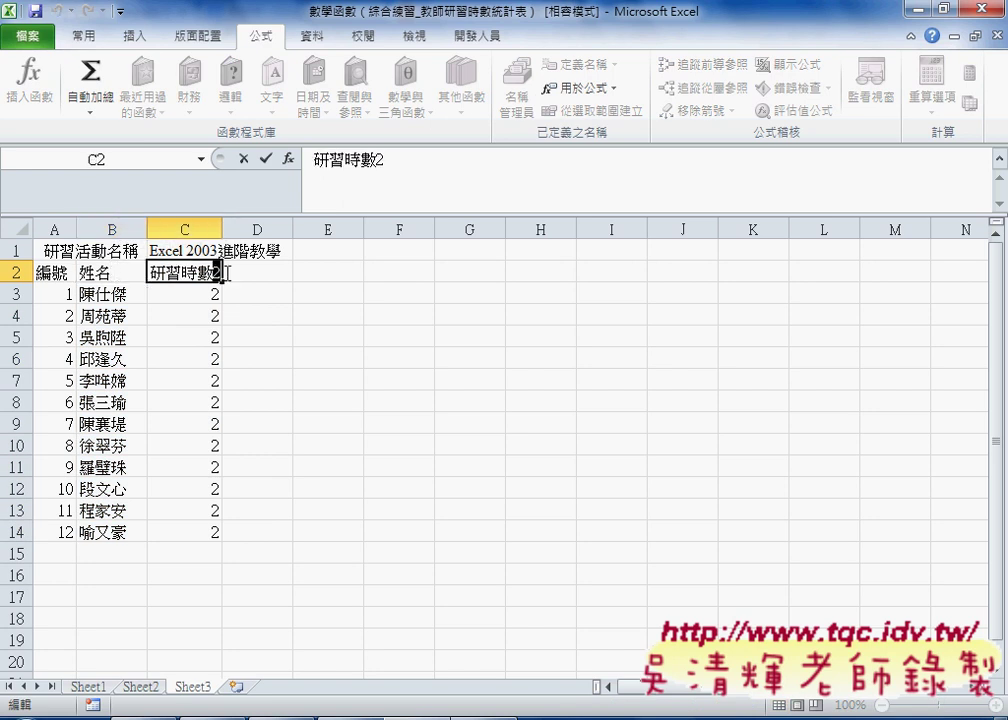
key(BackSpace)
click(265, 158)
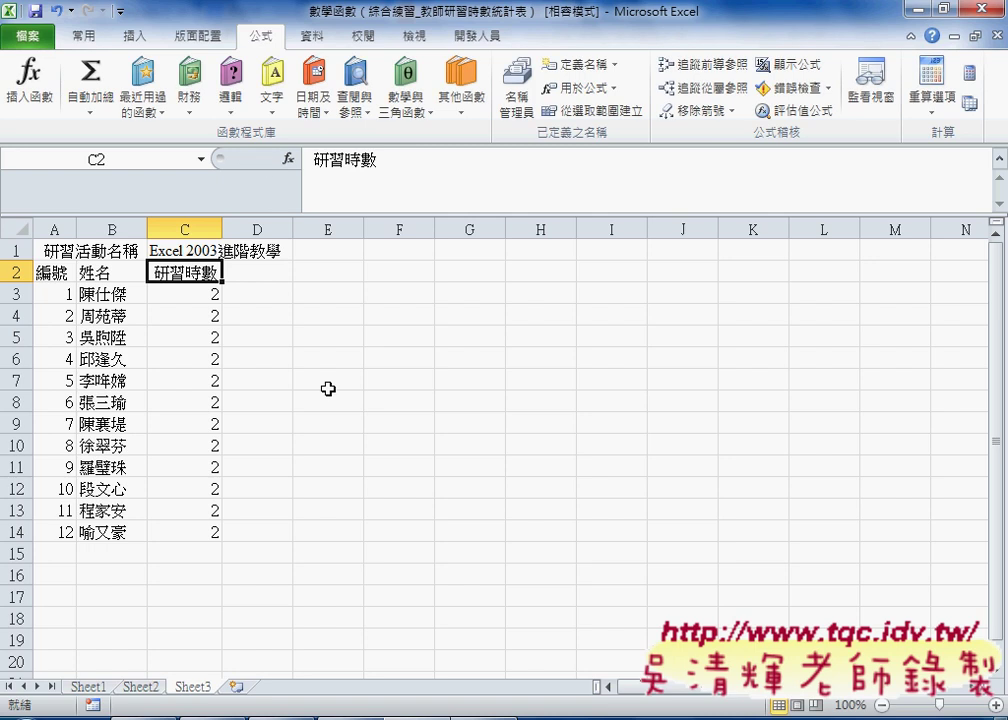
click(86, 688)
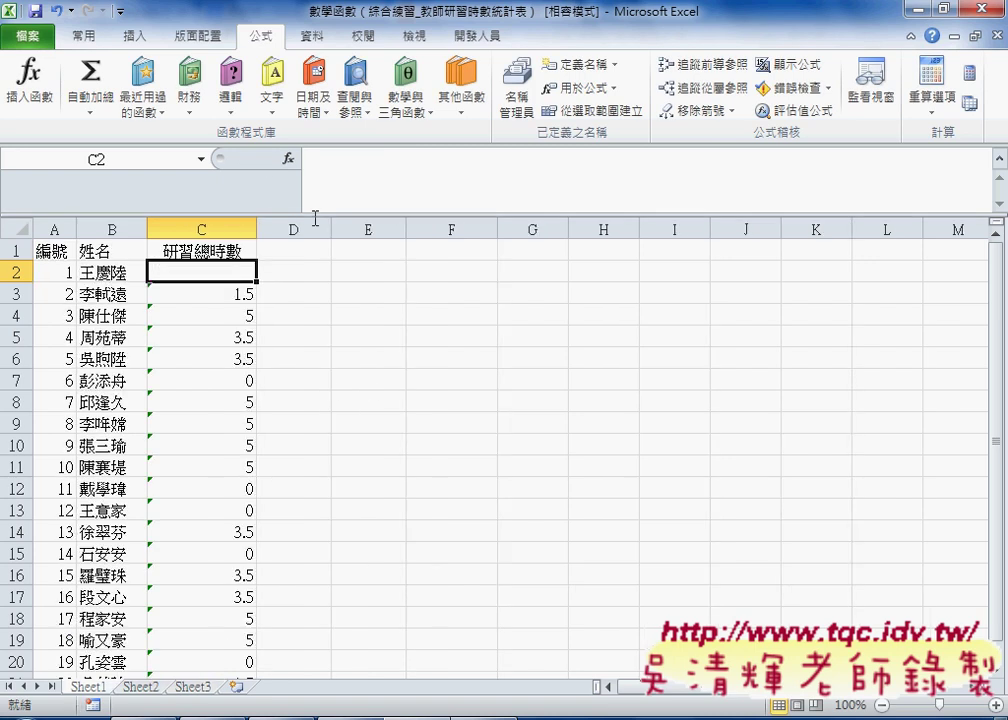
Step: Insert the SUMIF function into Sheet1 cell C2 from the recently used functions list
click(287, 160)
click(773, 276)
click(610, 291)
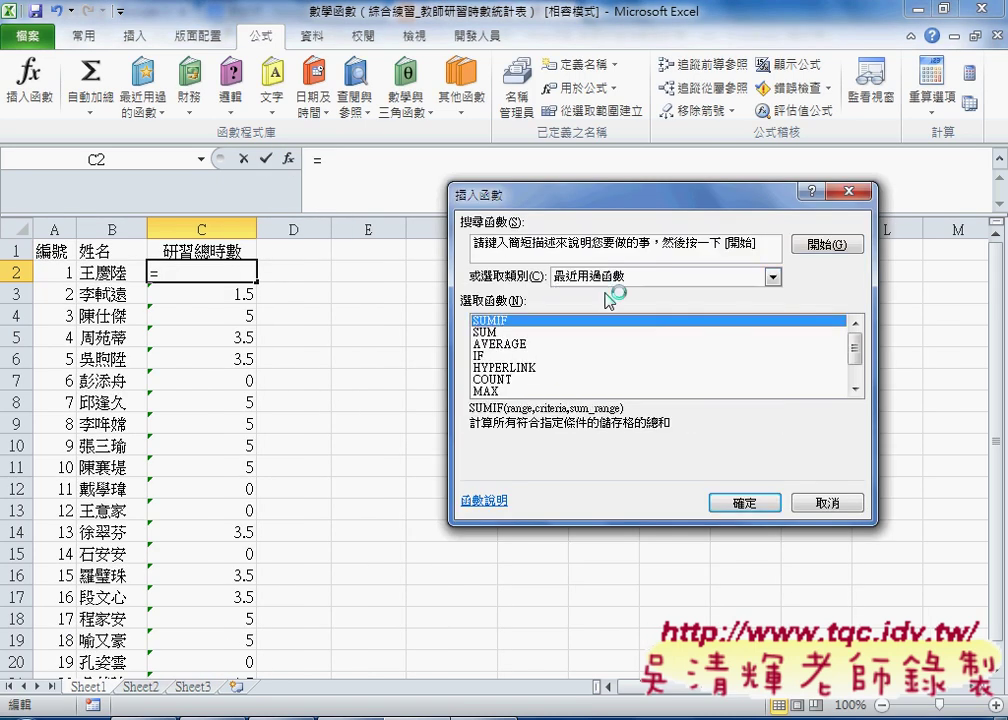
click(745, 502)
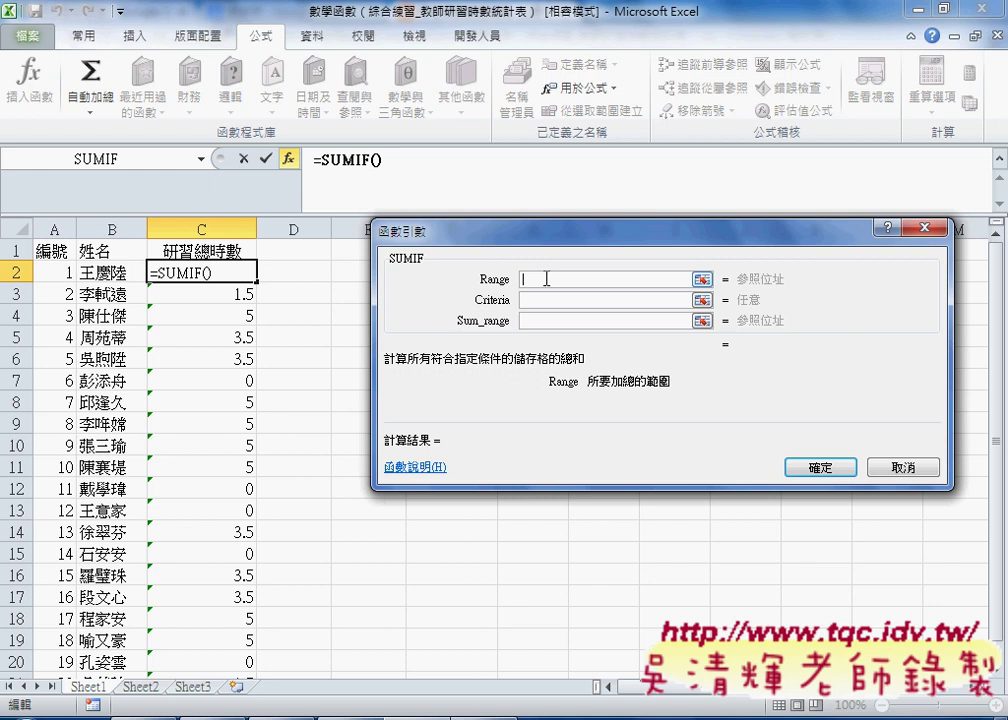
Step: Build =SUMIF(姓名,B2,研習時數) in C2, pasting the defined names with F3
key(F3)
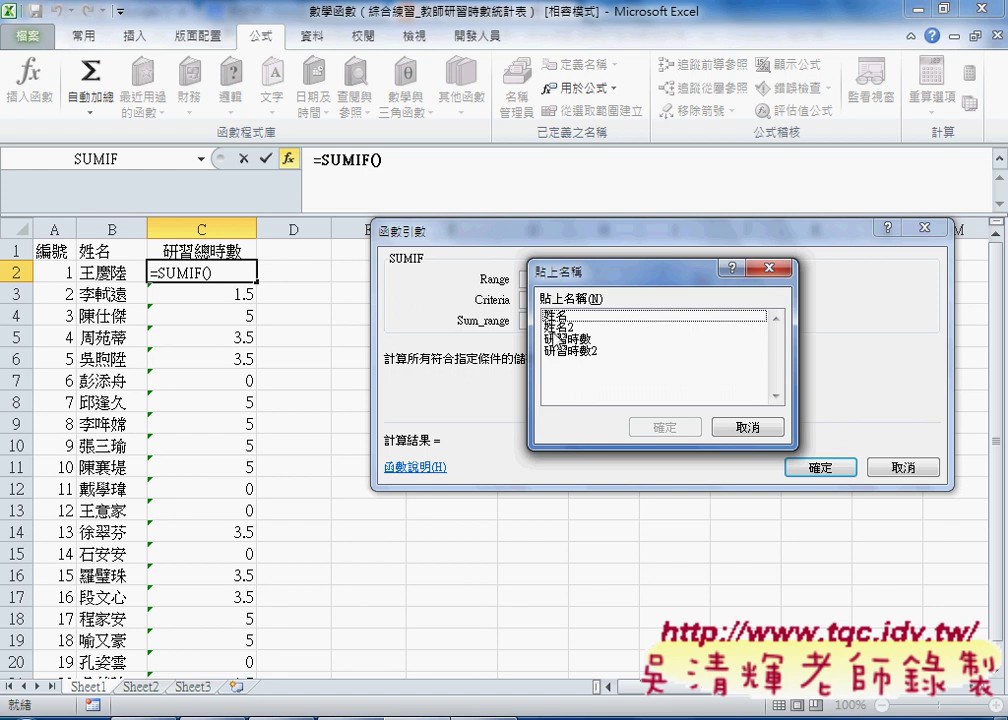
click(560, 316)
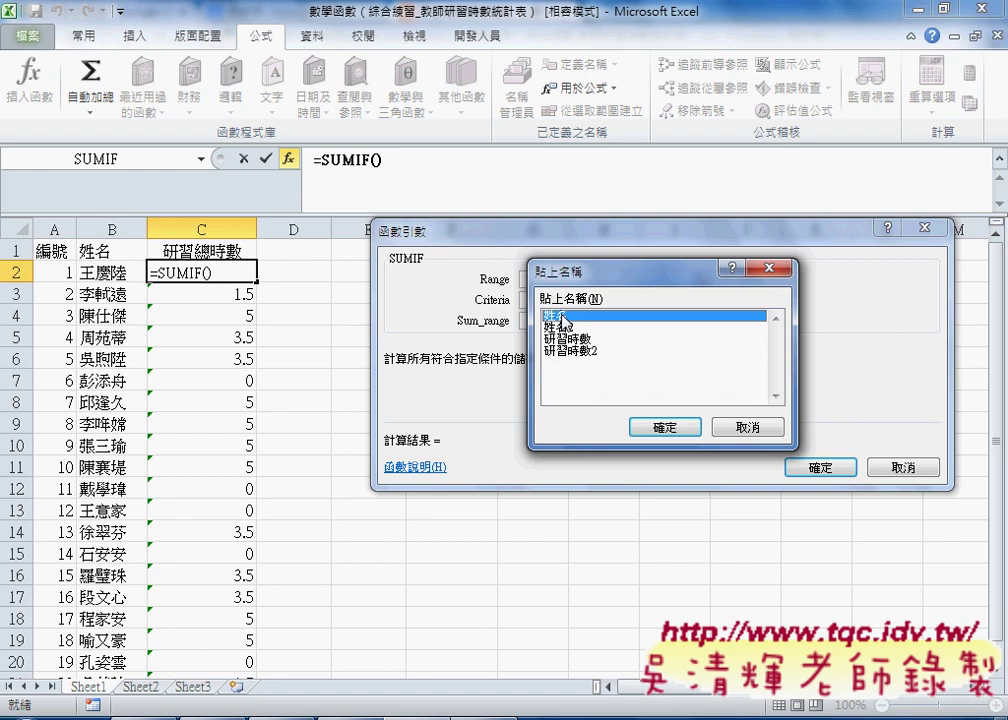
click(658, 427)
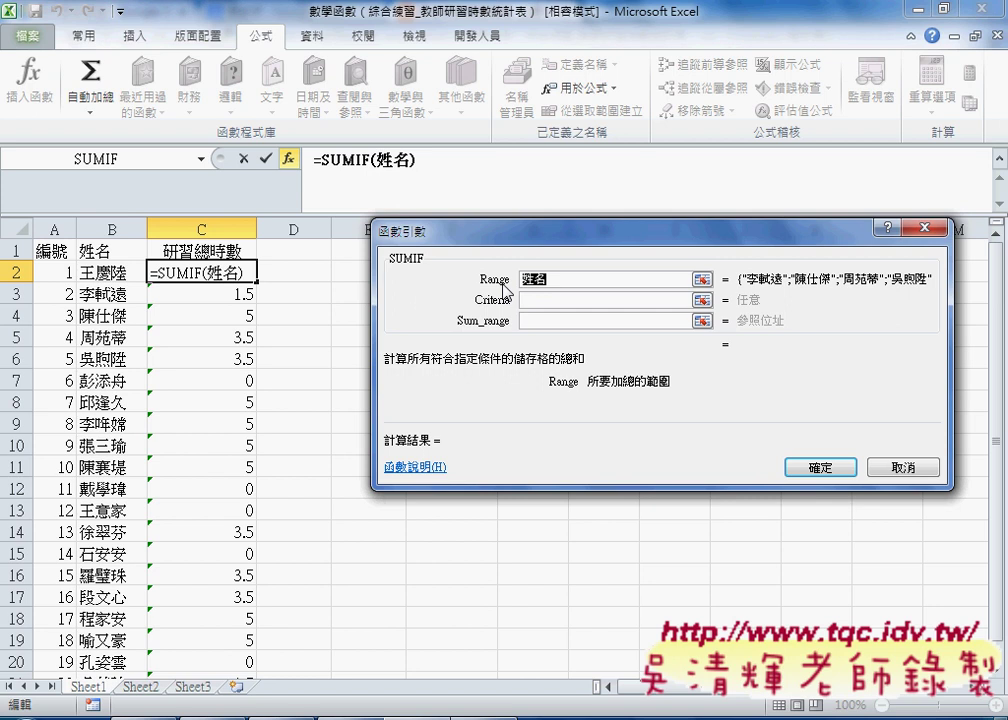
click(547, 299)
click(118, 280)
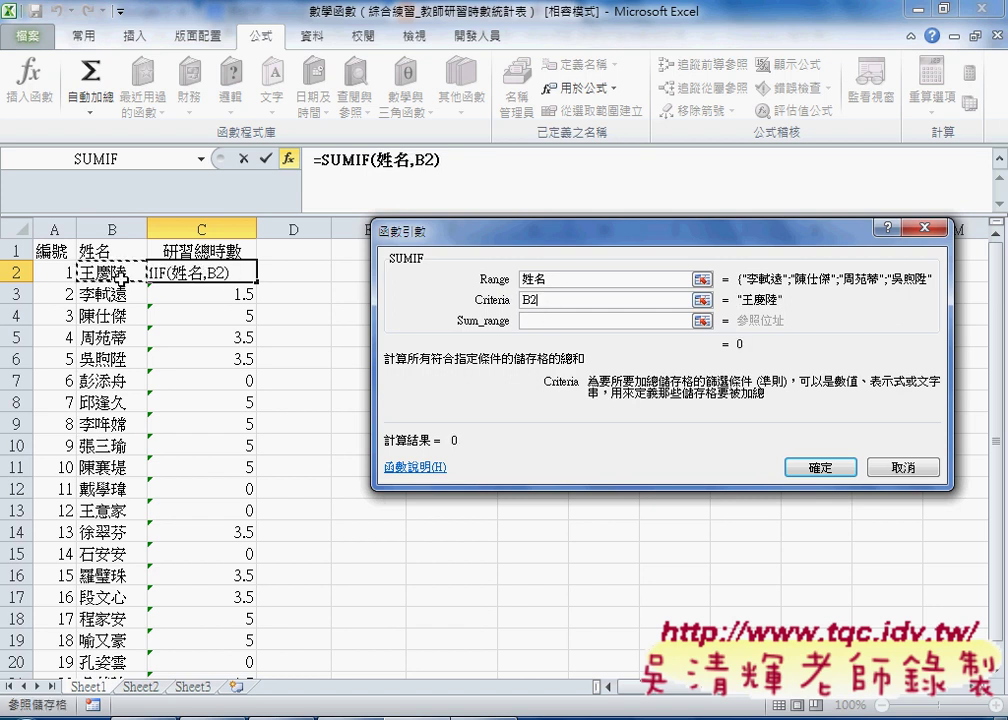
click(597, 322)
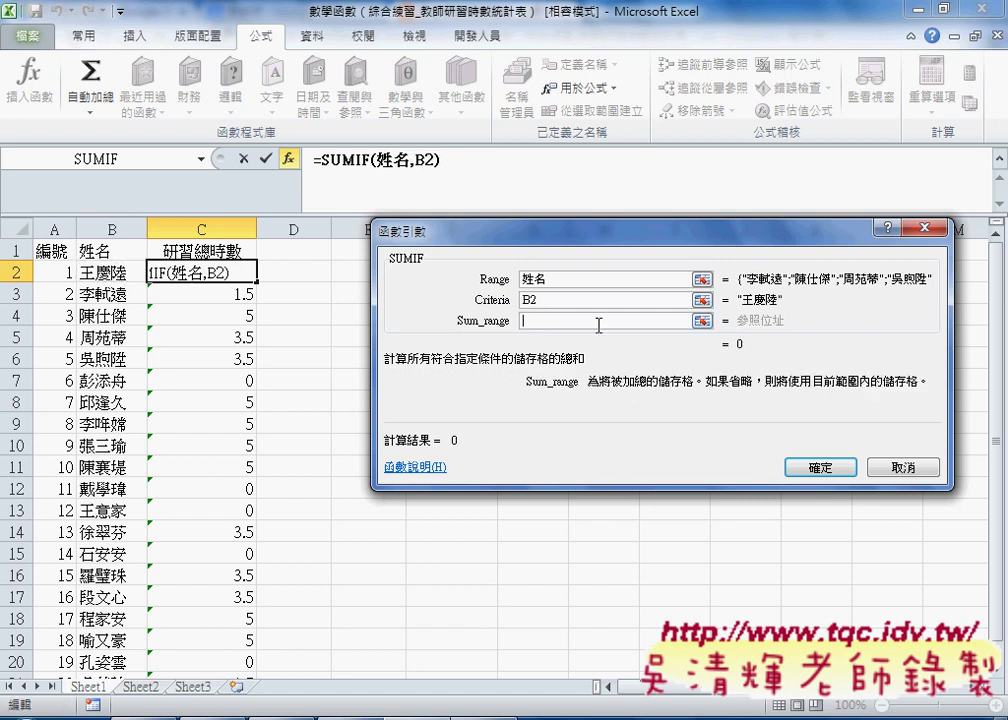
key(F3)
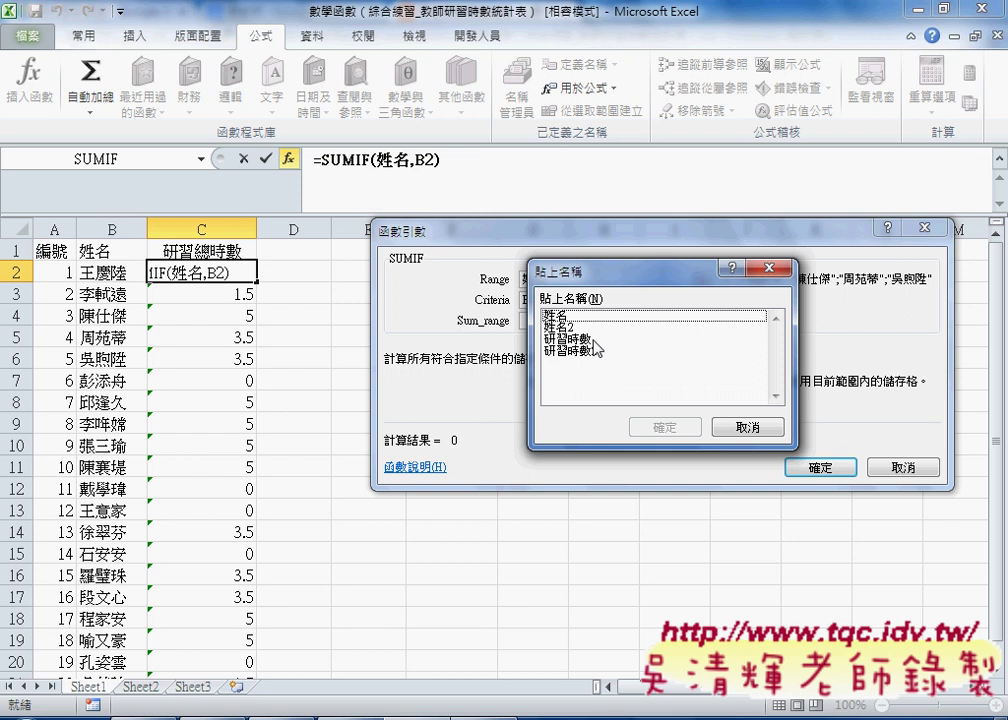
click(590, 339)
click(662, 428)
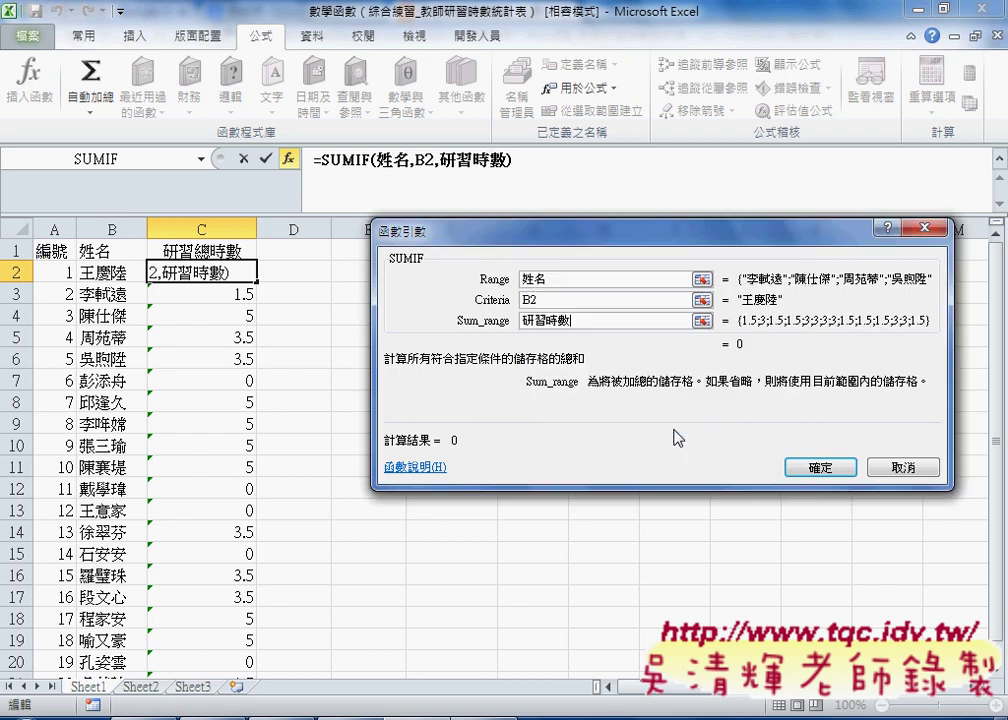
click(818, 467)
Step: Fill C2 down to row 21, then append a second SUMIF over 姓名2 and 研習時數2 to C2
drag(257, 283, 277, 629)
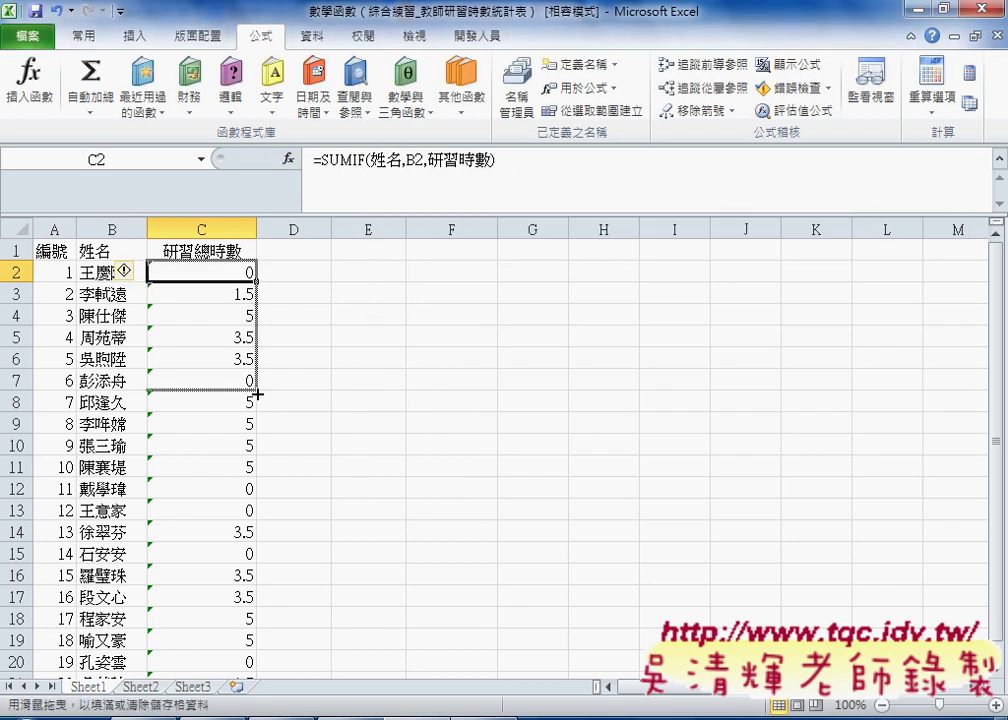
scroll(277, 629, up, 1)
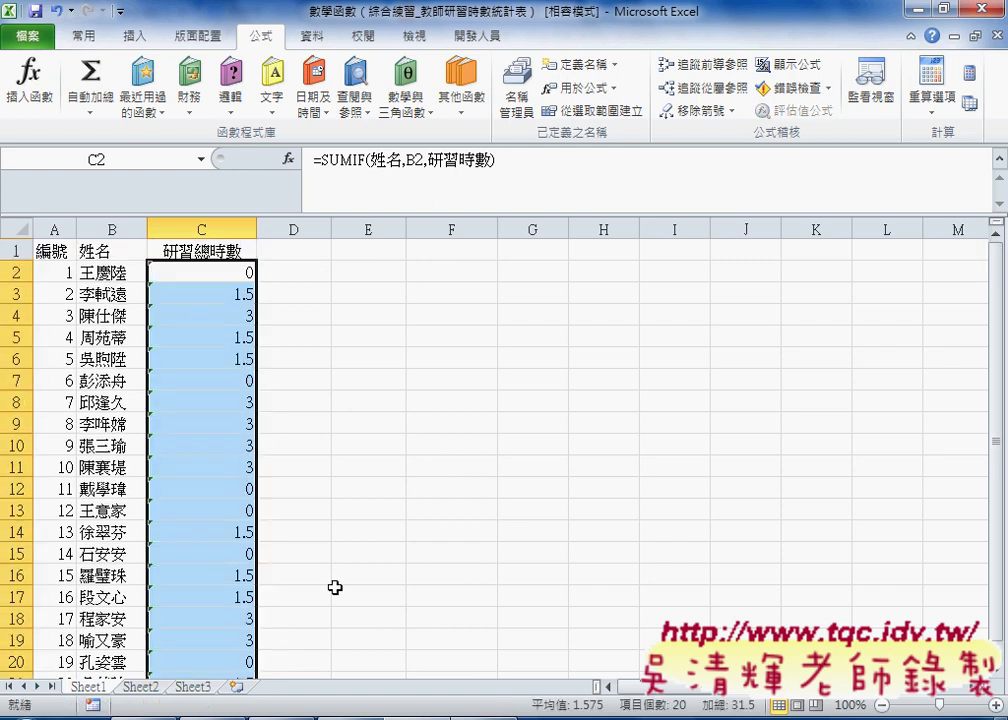
click(550, 160)
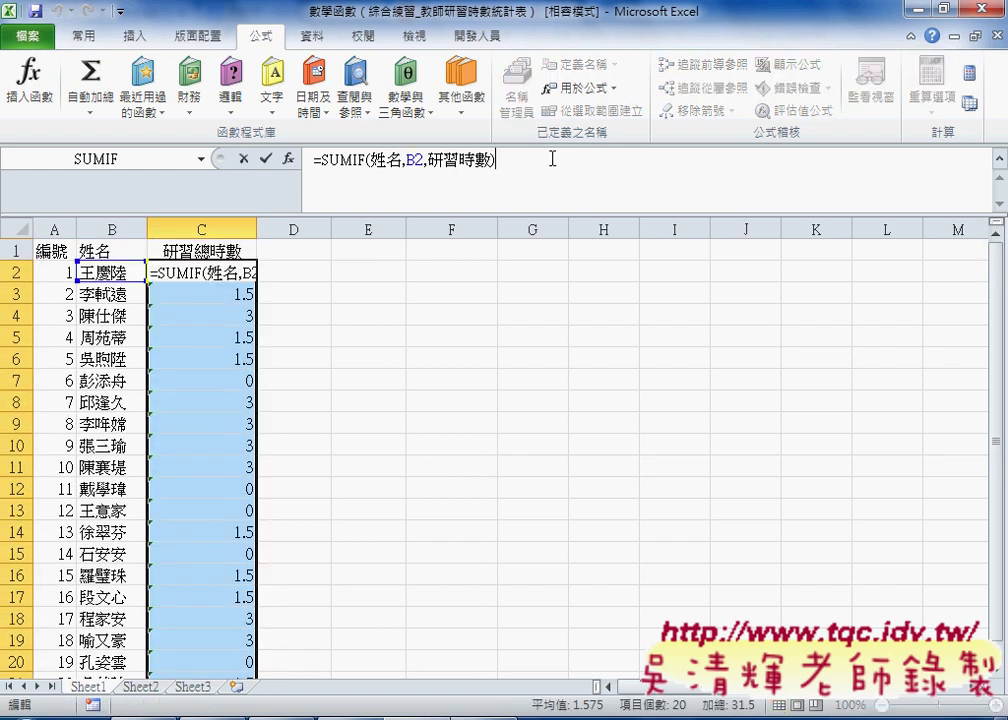
text(+)
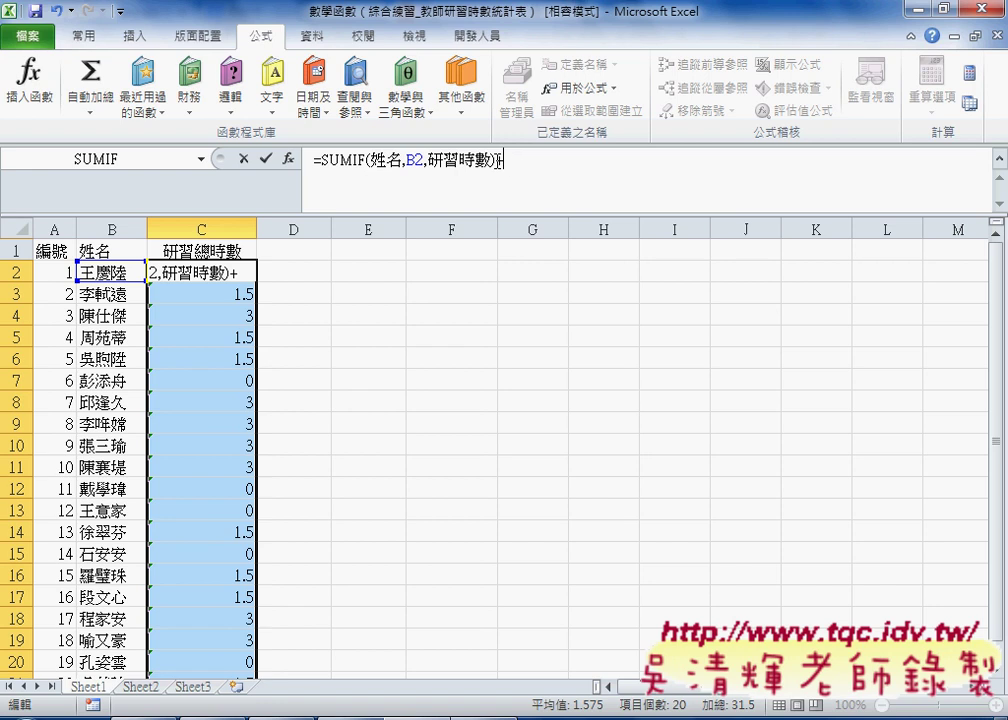
drag(495, 160, 322, 160)
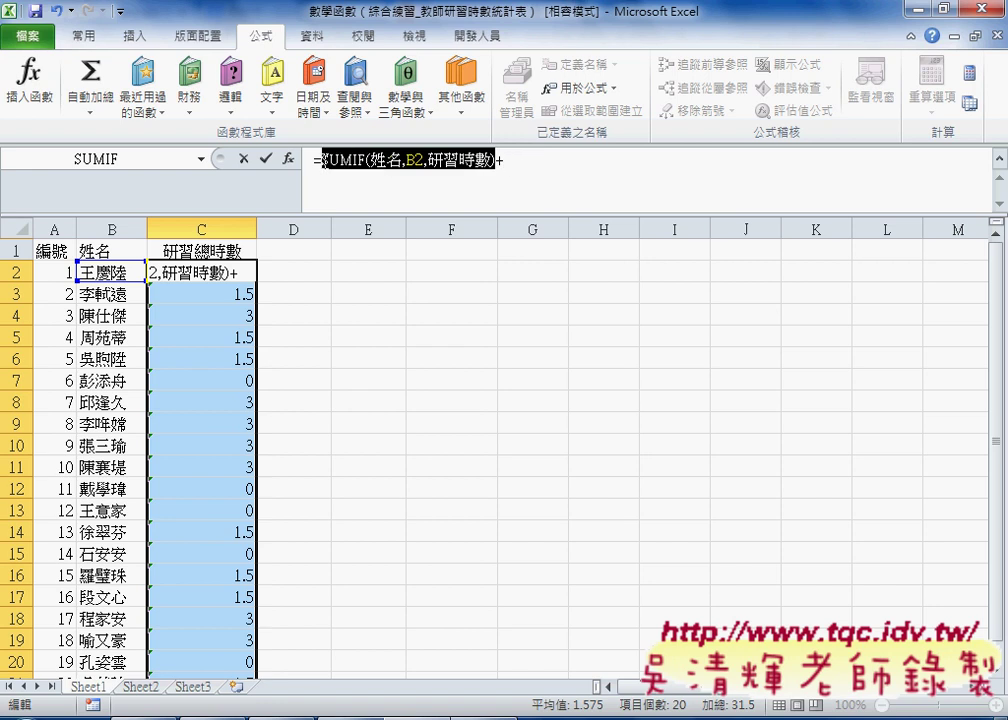
click(548, 156)
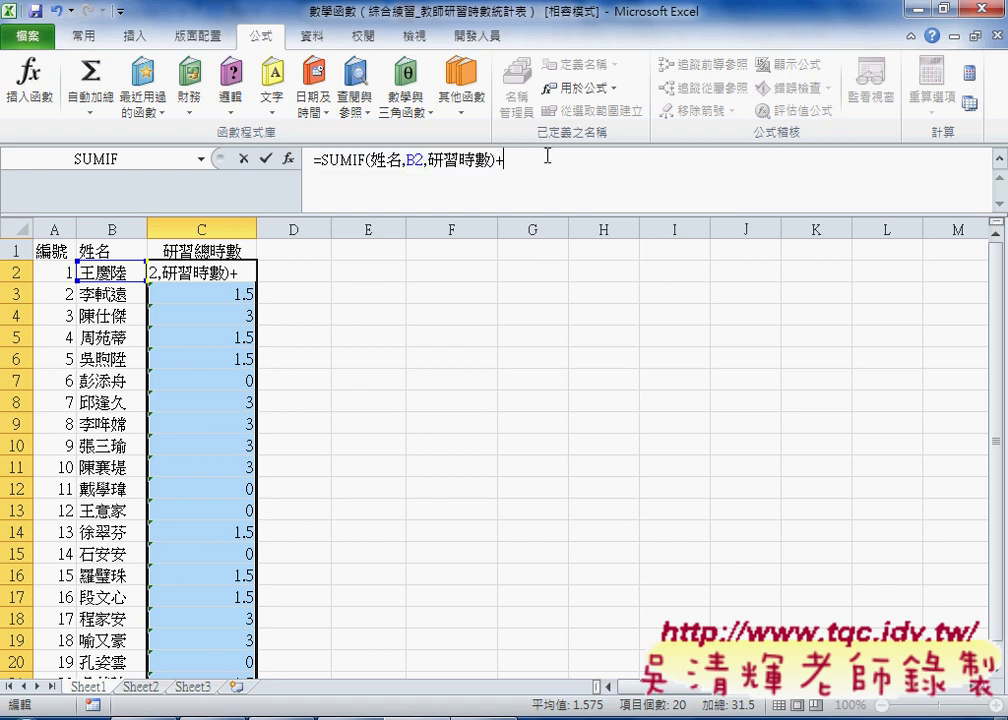
key(ctrl+v)
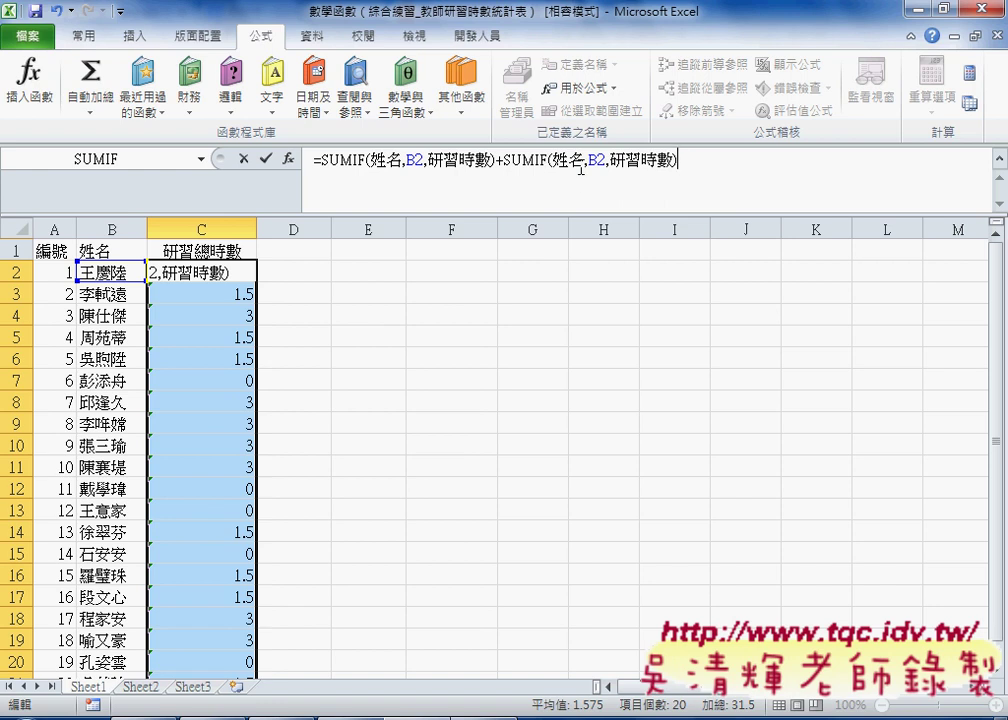
click(586, 160)
text(2)
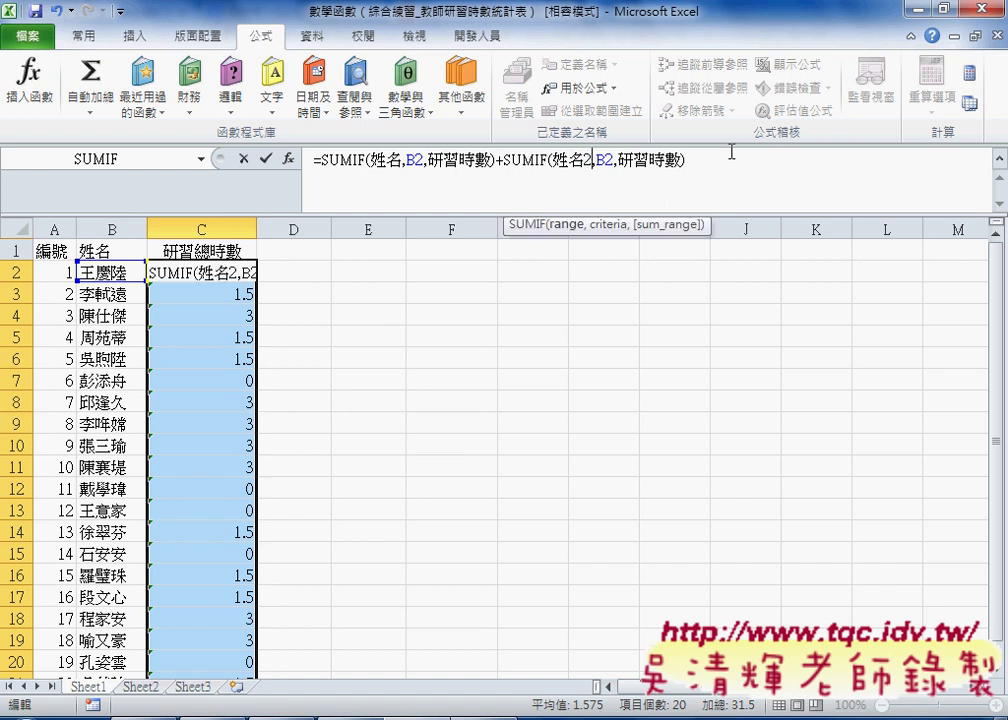
text(2))
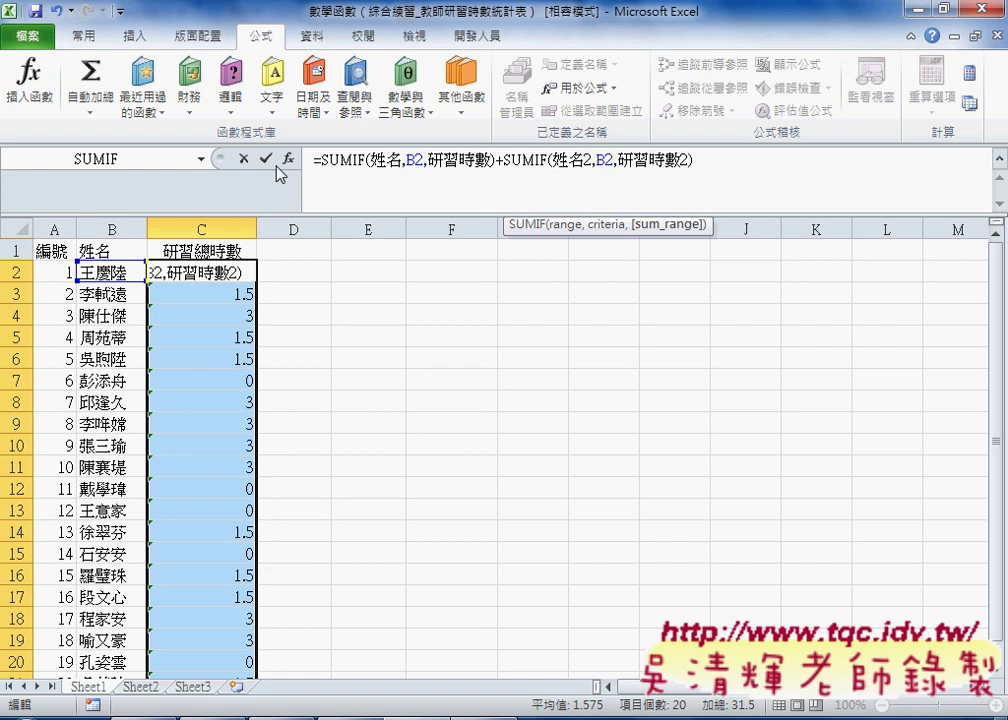
key(Return)
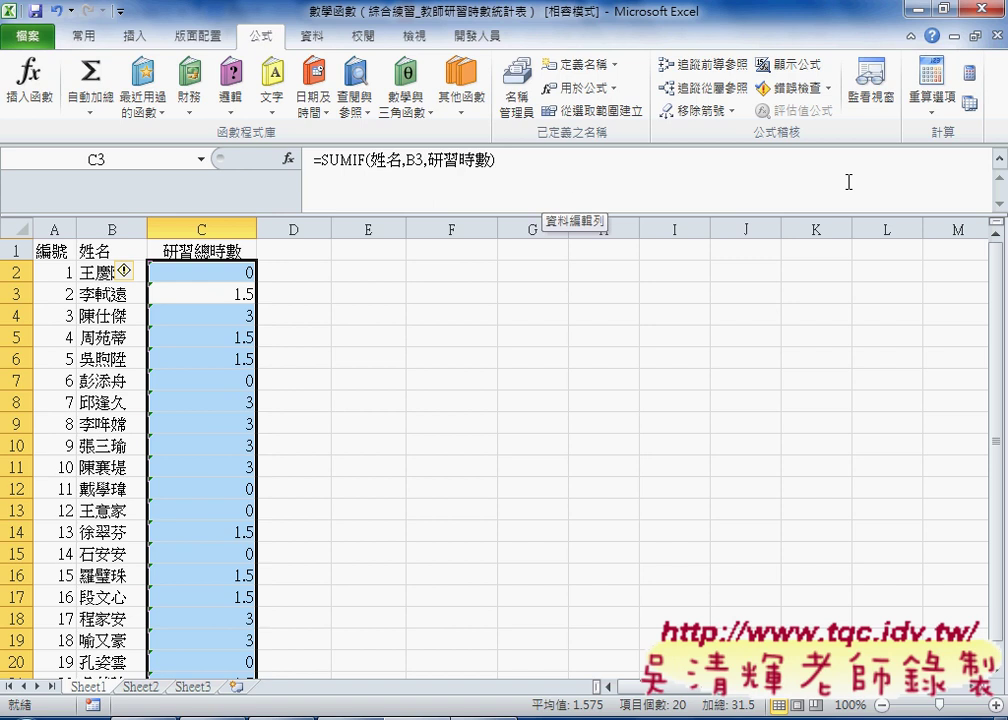
Step: Append the same second SUMIF over 姓名2 and 研習時數2 to C3's formula, then reselect C2
click(539, 161)
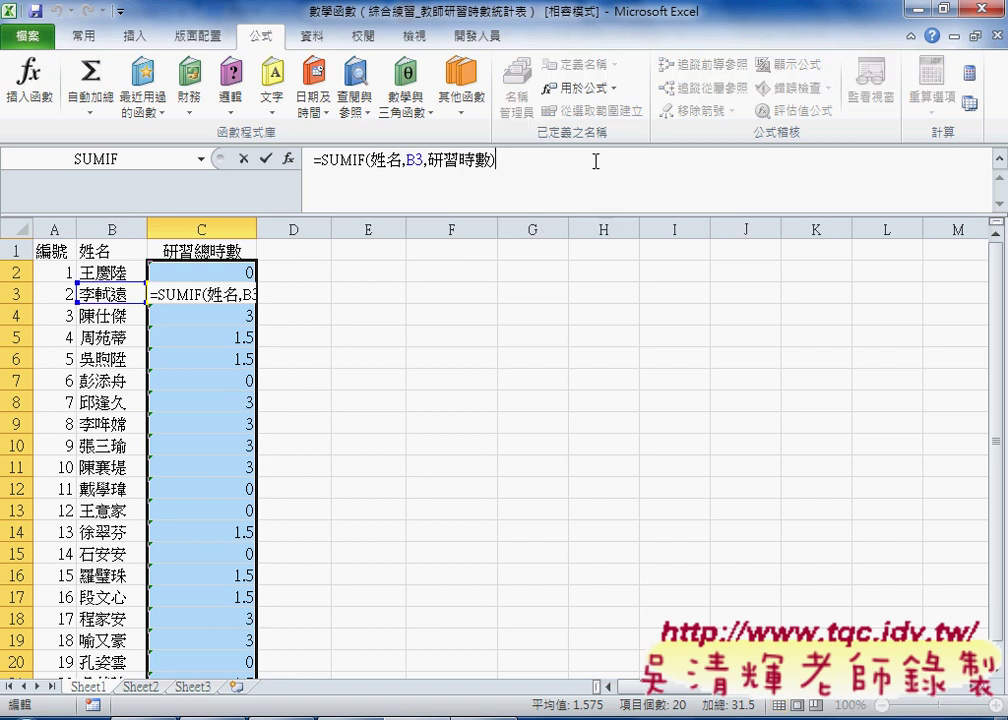
text(+)
key(ctrl+v)
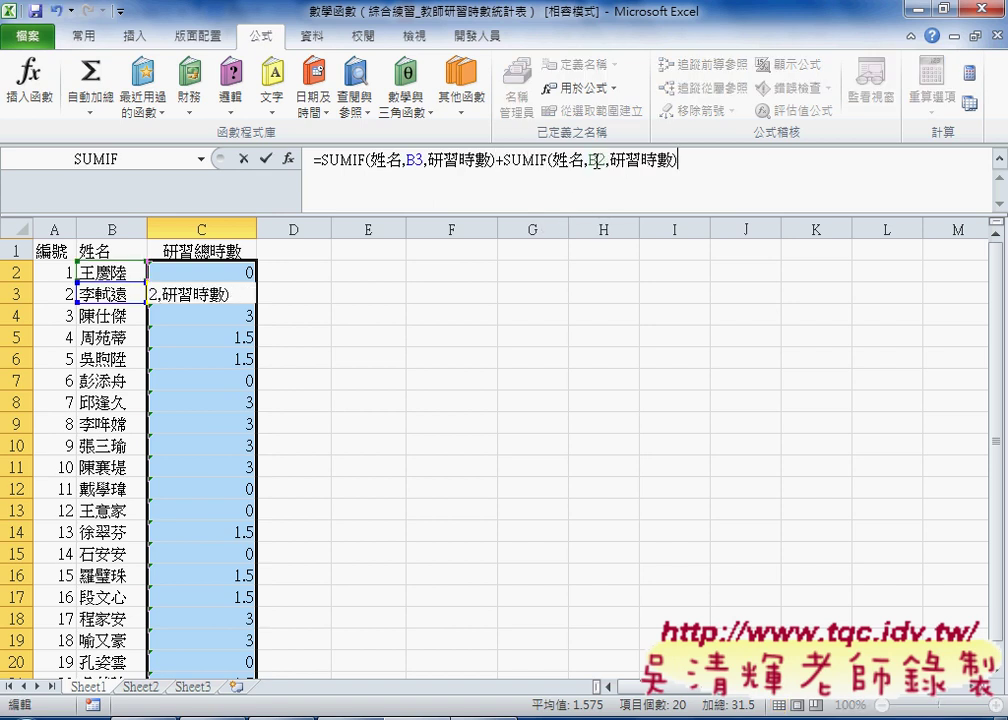
click(603, 161)
key(BackSpace)
text(2)
click(583, 161)
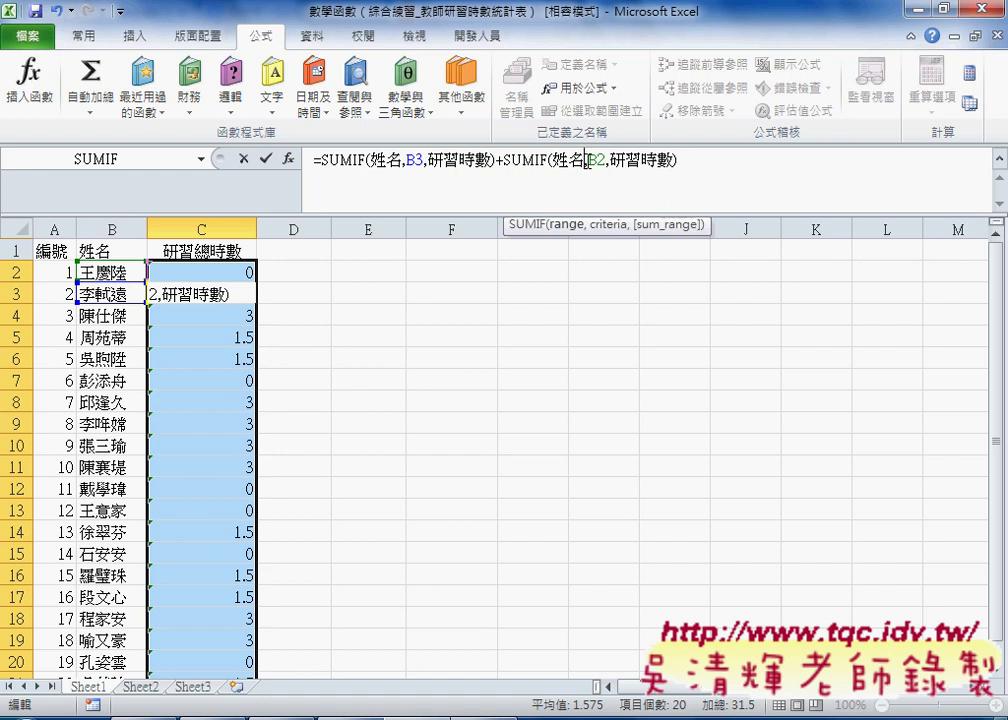
text(2)
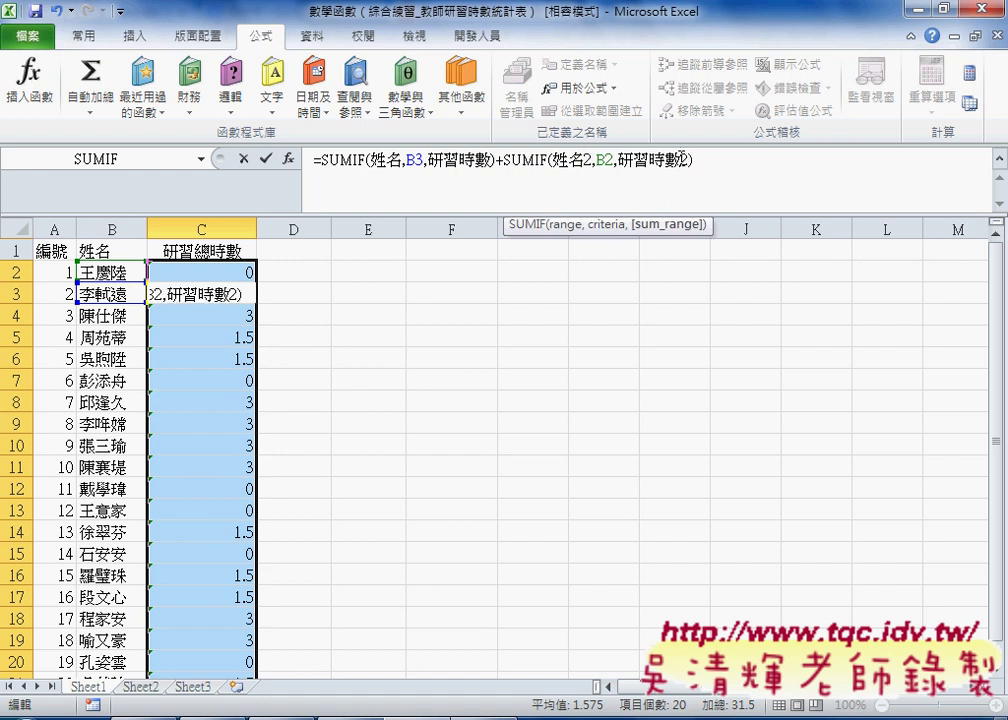
key(Return)
click(190, 272)
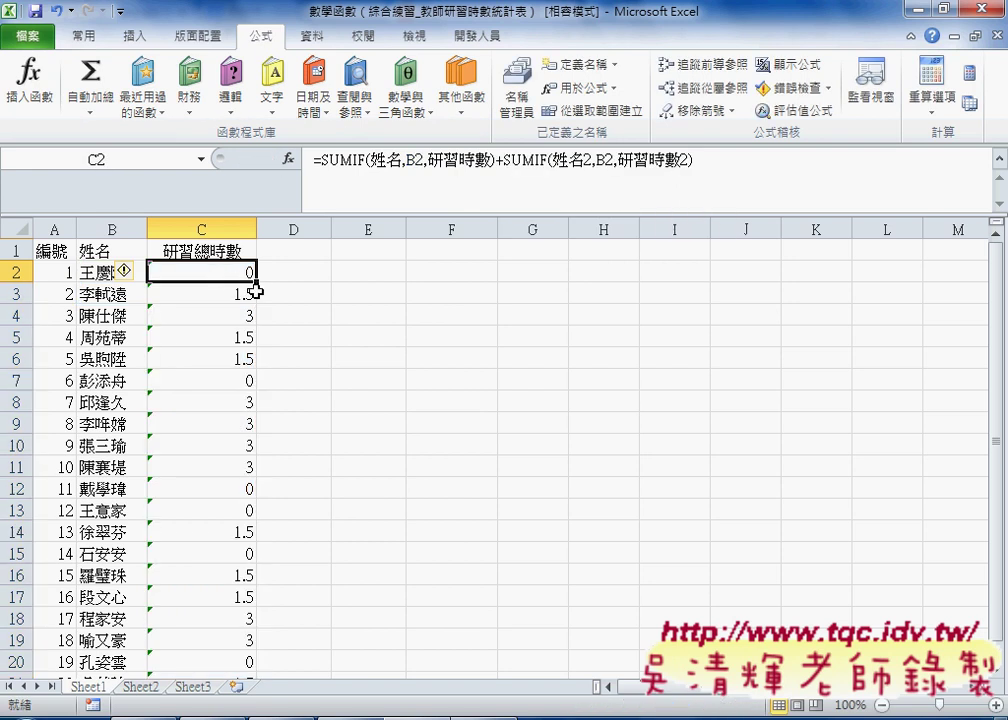
Step: Fill C2's two-SUMIF formula down to C21 and check the updated totals like 5, 3.5 and 0
double_click(256, 282)
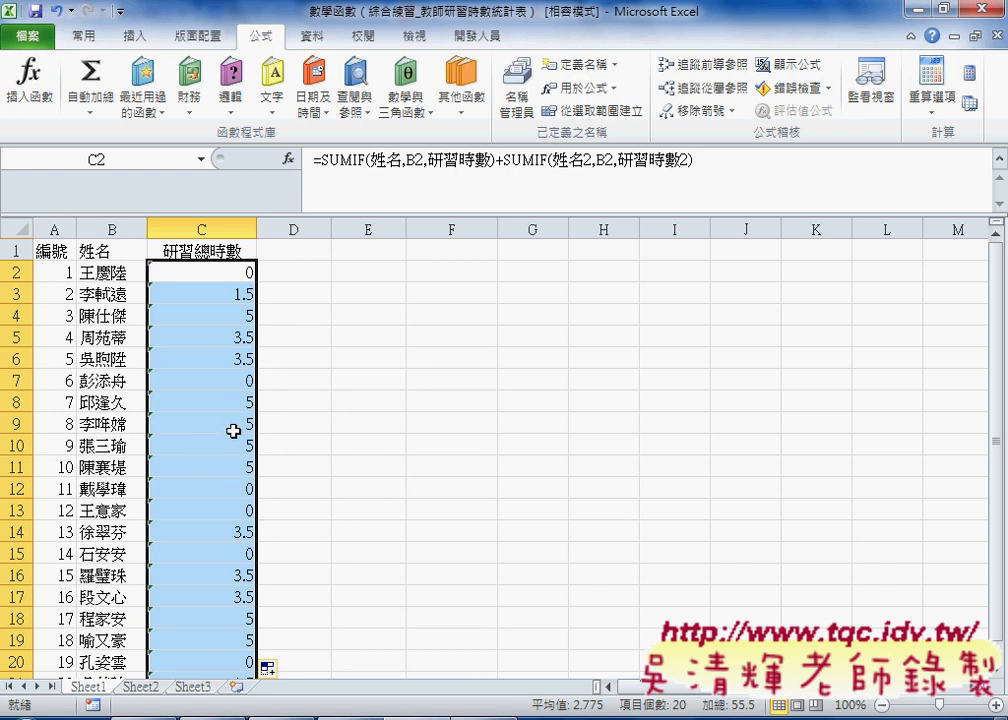
scroll(268, 456, down, 1)
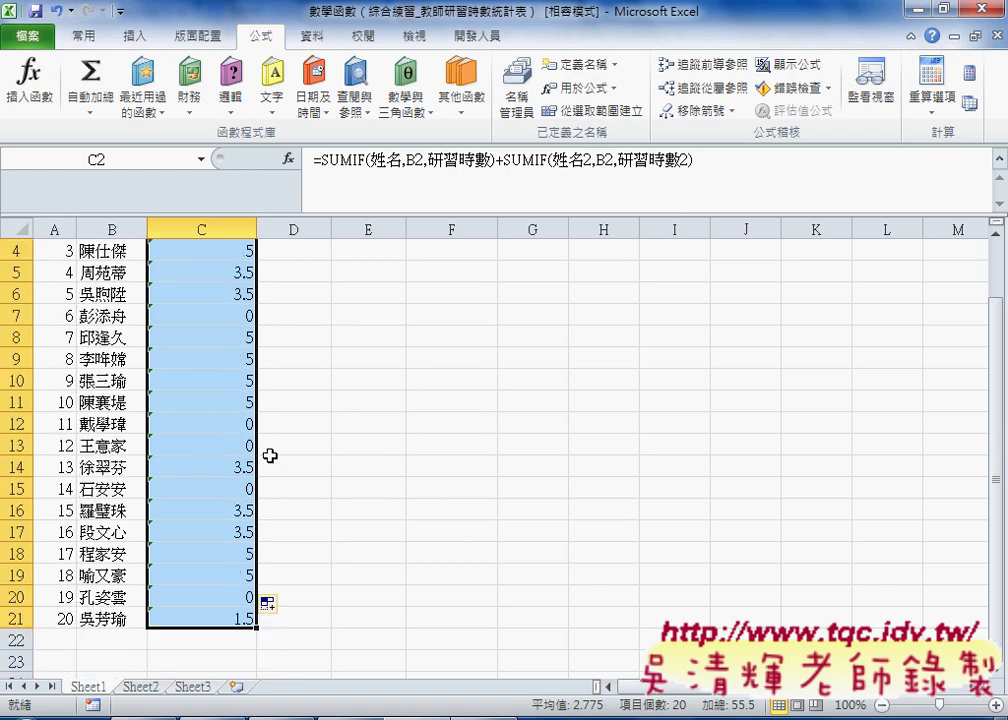
scroll(270, 456, up, 1)
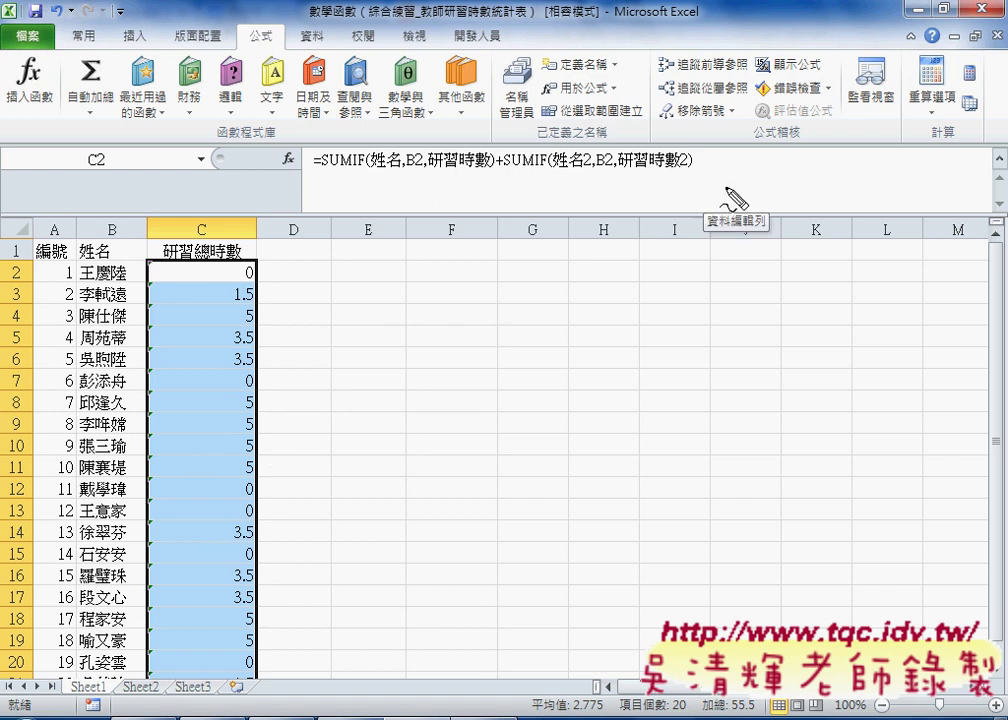
drag(322, 168, 686, 168)
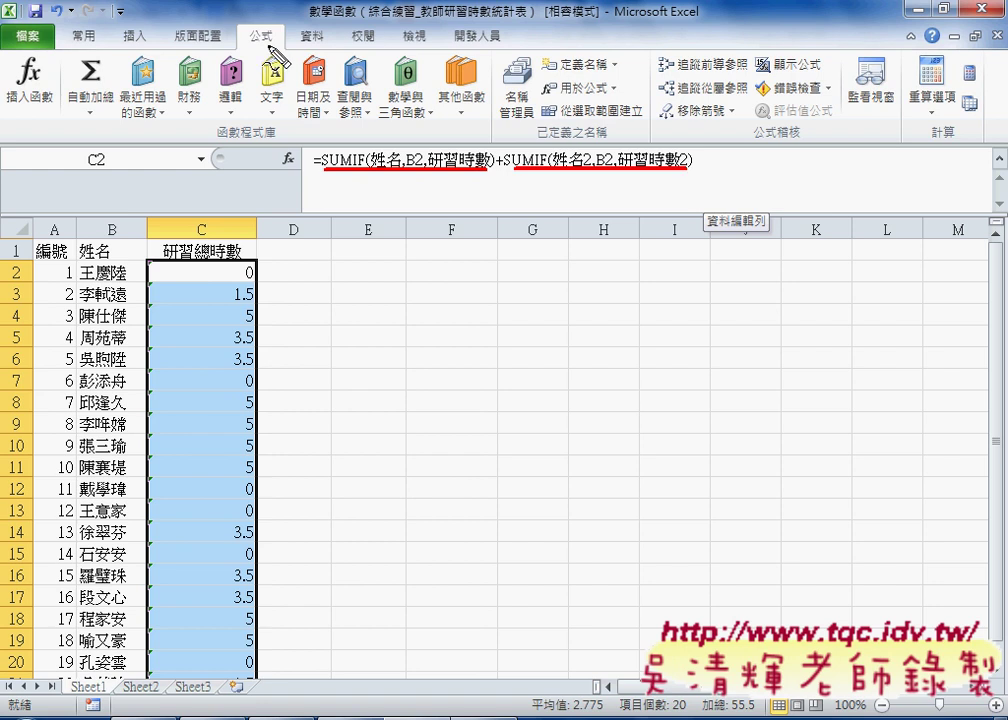
drag(283, 28, 272, 52)
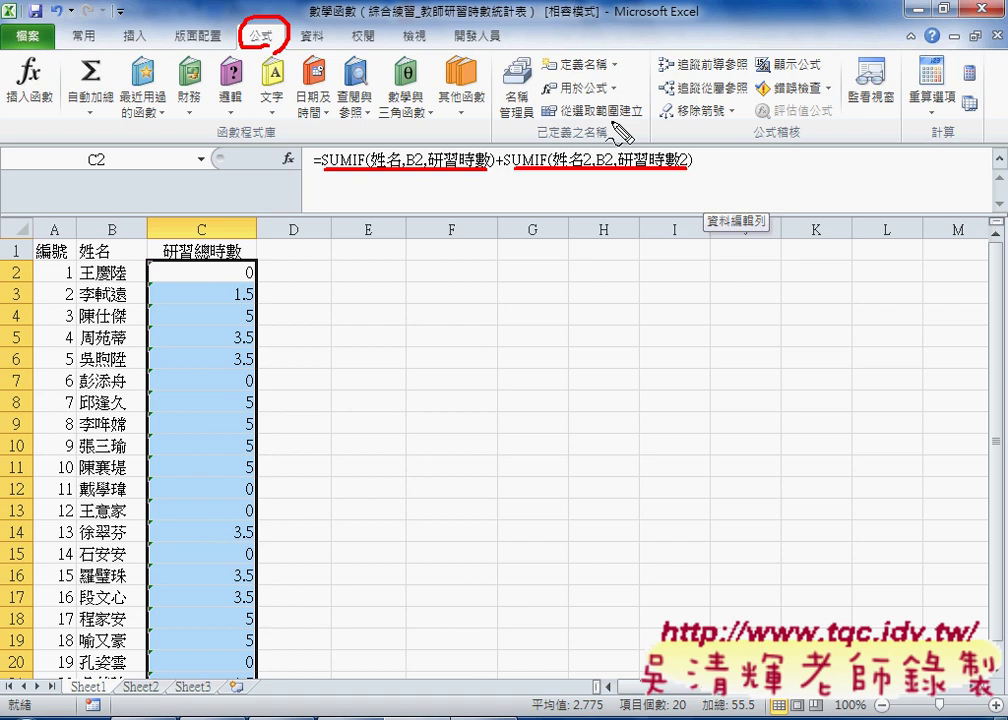
mouse_move(580, 99)
mouse_down()
mouse_move(662, 101)
mouse_move(627, 121)
mouse_up()
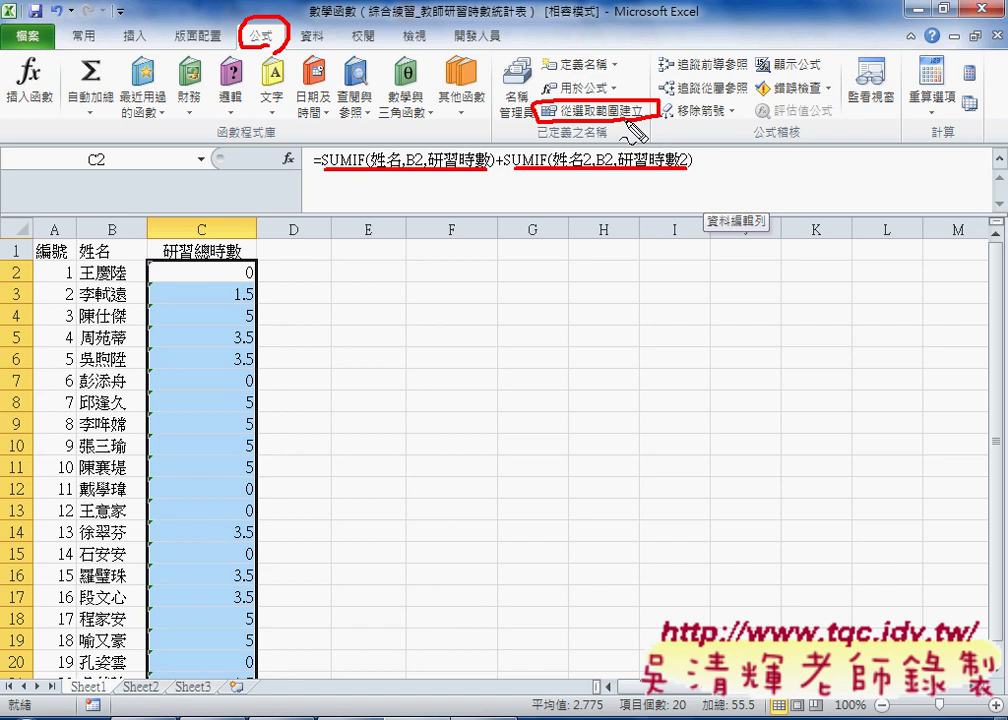
mouse_move(291, 41)
mouse_down()
mouse_move(519, 102)
mouse_move(524, 116)
mouse_up()
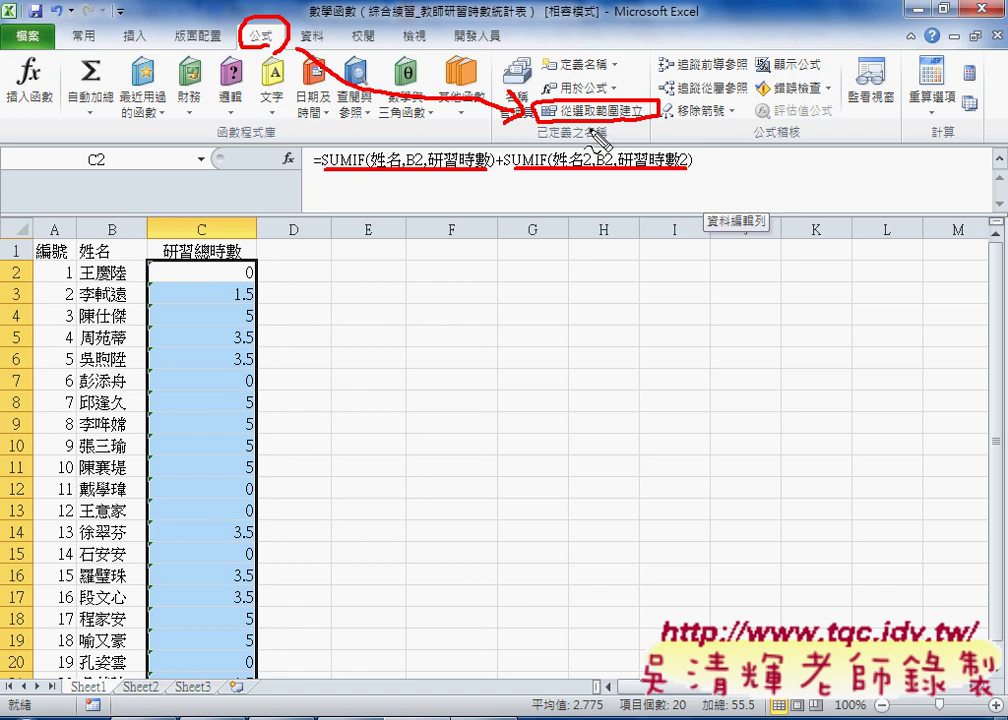